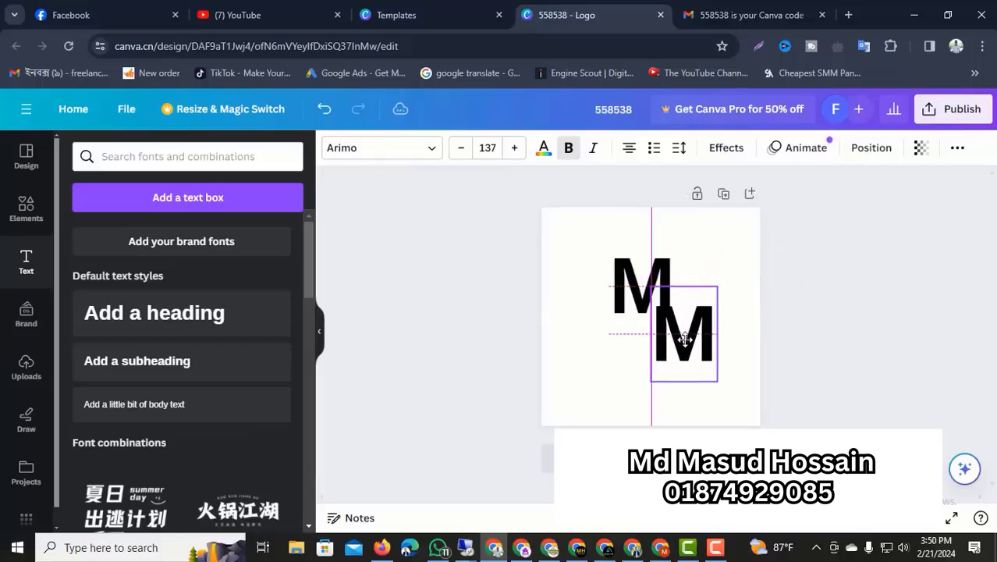
# Replace the duplicated letter M at the lower right of the page with a V
pyautogui.doubleClick(689, 339)
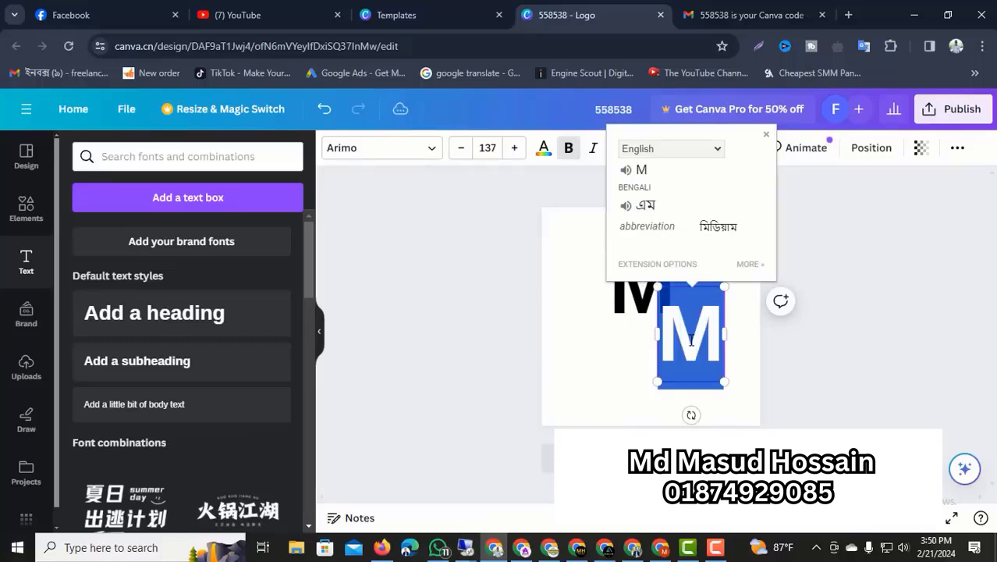
pyautogui.write('V')
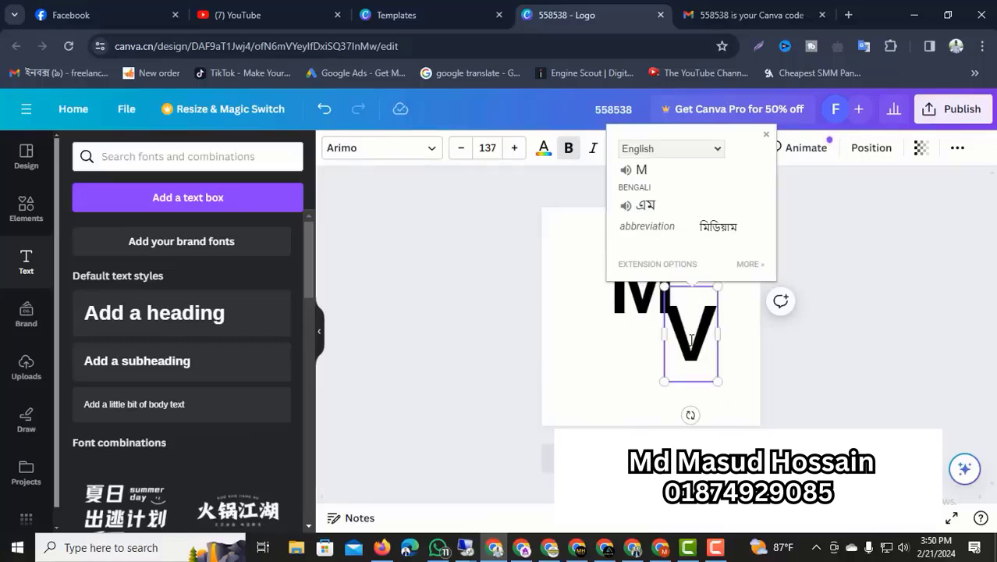
pyautogui.click(639, 350)
# Duplicate the V, place the copy below it, and change the copy's letter to T
pyautogui.click(697, 334)
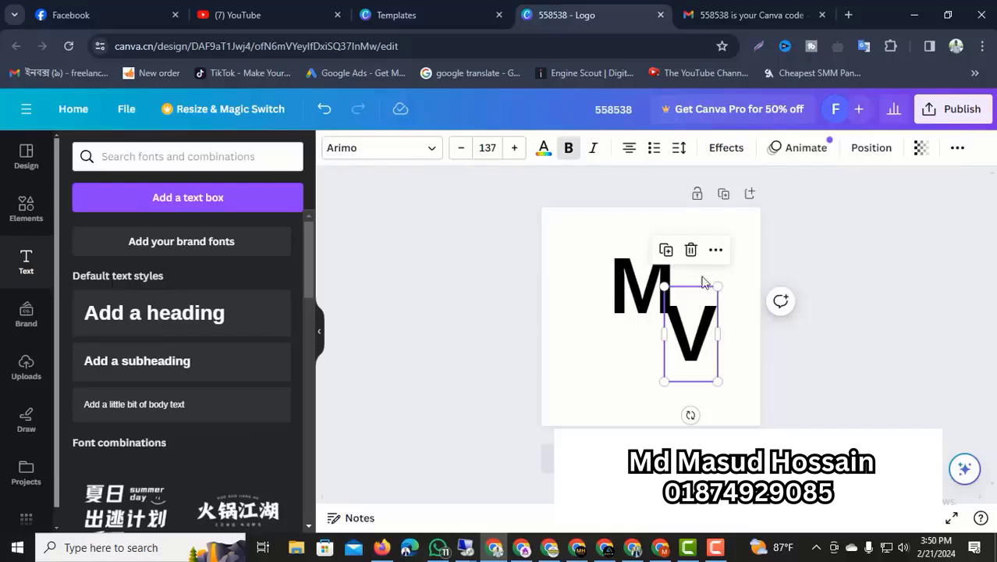
pyautogui.click(666, 250)
pyautogui.moveTo(708, 340); pyautogui.dragTo(686, 375)
pyautogui.doubleClick(687, 375)
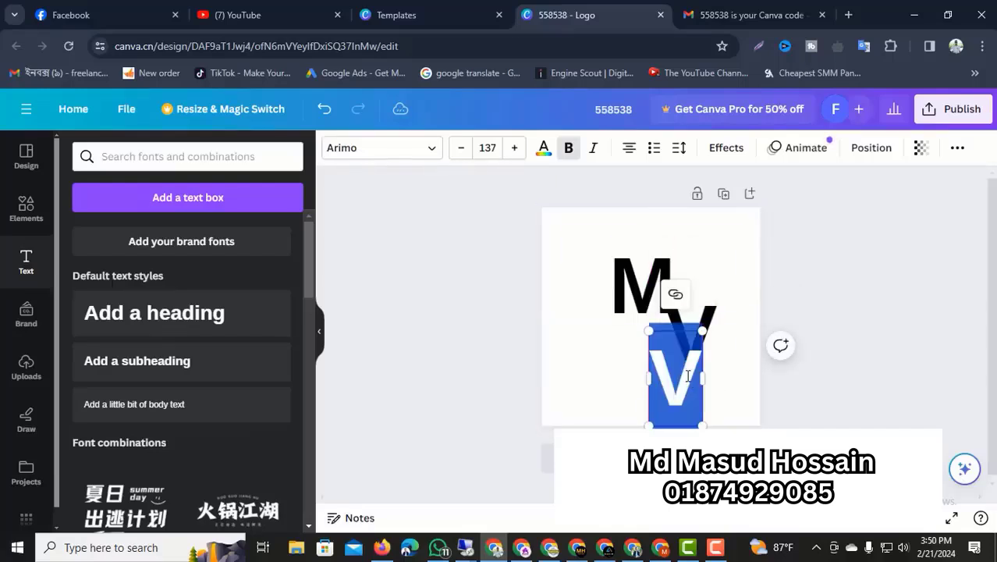
pyautogui.write('T')
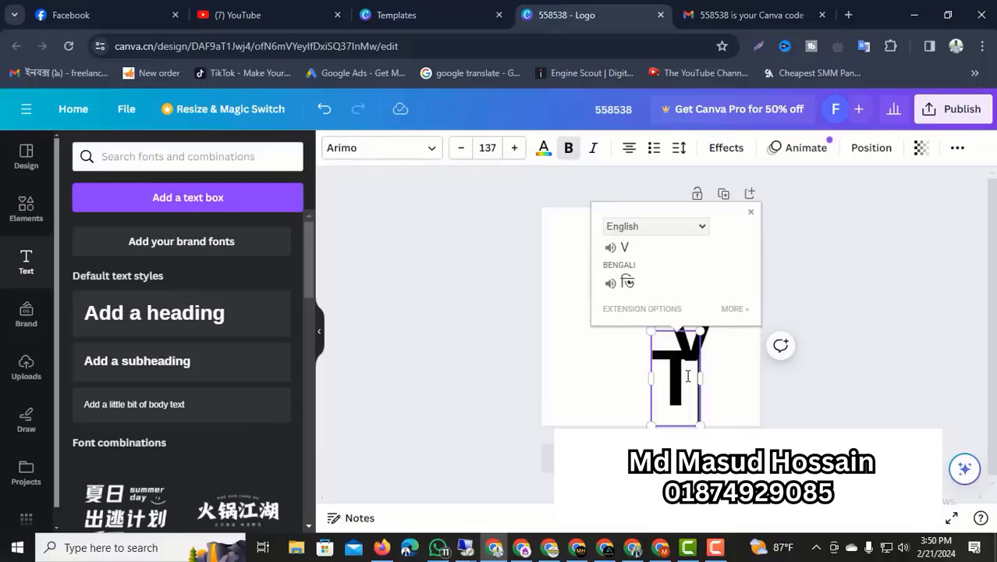
pyautogui.click(603, 348)
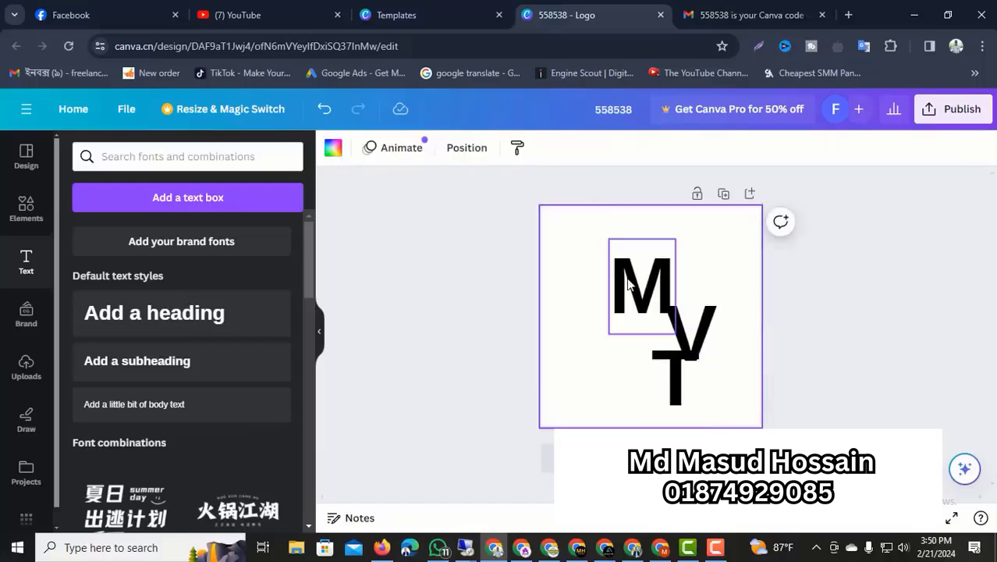
# Move the M toward the logo's upper left and place the V diagonally against the M's lower-right corner
pyautogui.moveTo(617, 267); pyautogui.dragTo(601, 254)
pyautogui.click(705, 331)
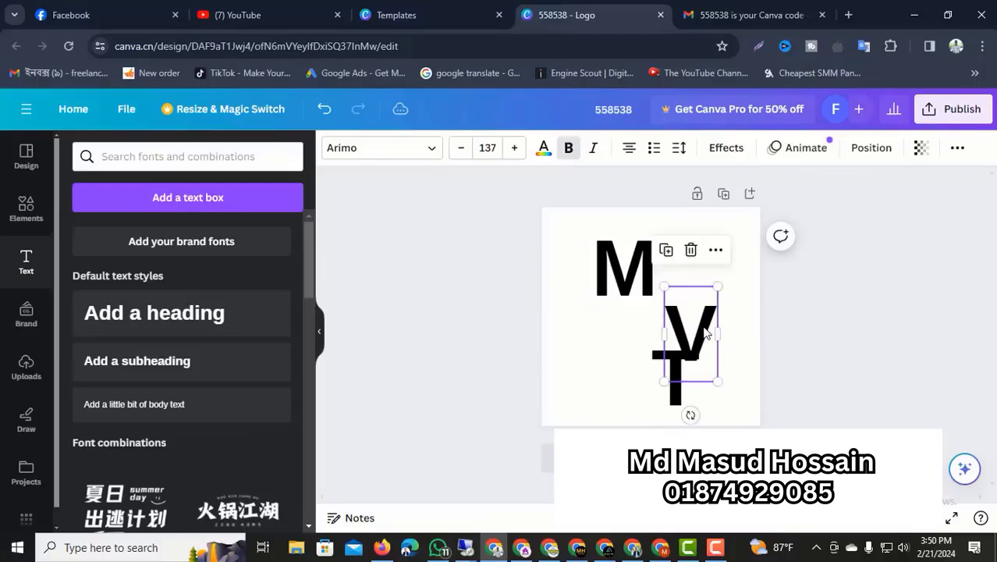
pyautogui.moveTo(706, 330); pyautogui.dragTo(675, 315)
pyautogui.click(711, 320)
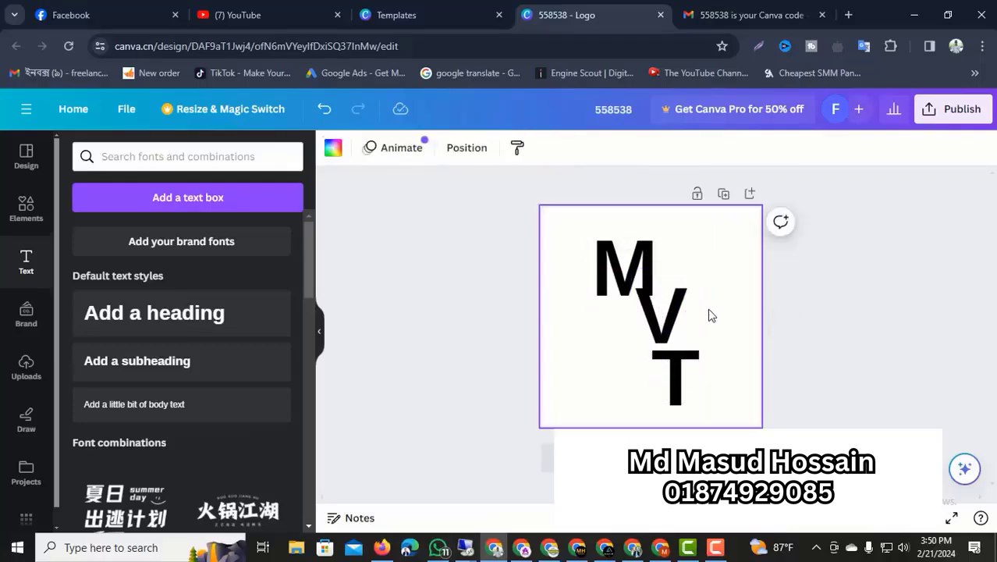
# Shift the V slightly right and down in small increments to refine its fit between the M and T
pyautogui.moveTo(660, 316); pyautogui.dragTo(662, 314)
pyautogui.press('Left')
pyautogui.press('Left')
pyautogui.press('Left')
pyautogui.press('Left')
pyautogui.press('Left')
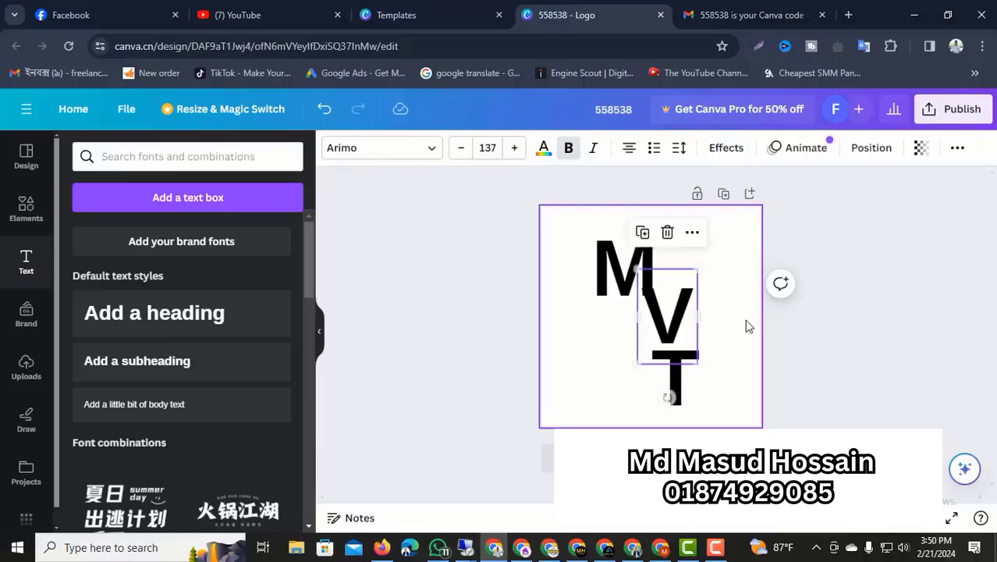
pyautogui.press('Down')
pyautogui.press('Down')
pyautogui.press('Down')
pyautogui.press('Down')
pyautogui.press('Down')
pyautogui.press('Down')
pyautogui.press('Down')
pyautogui.press('Down')
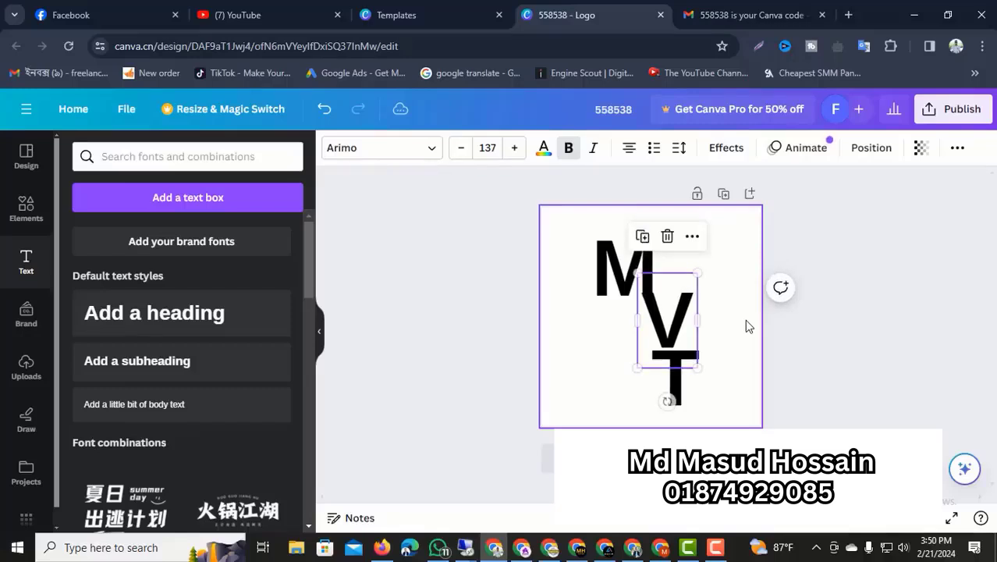
pyautogui.click(593, 337)
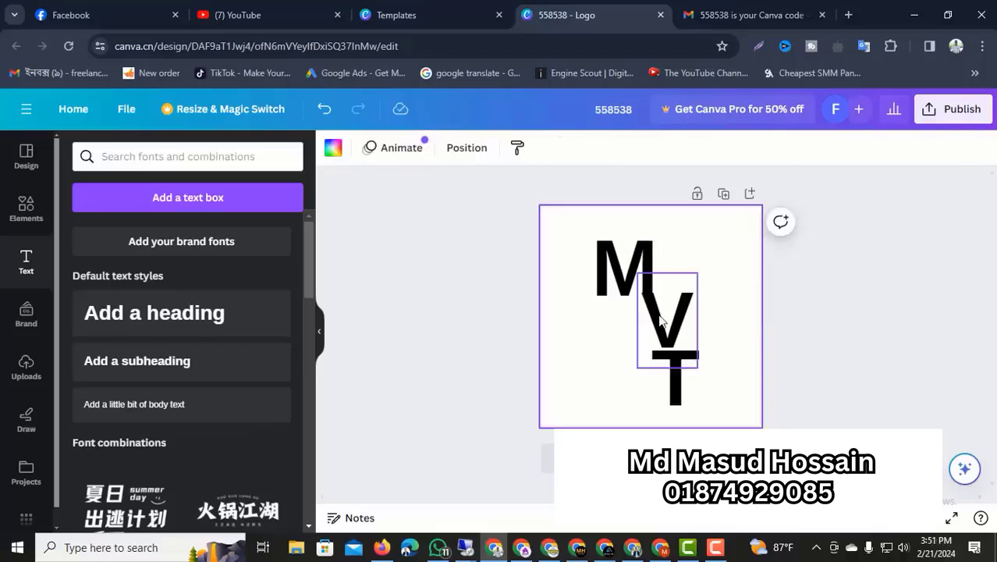
# Place the V directly beside the M on the same line and raise the T until it touches their undersides
pyautogui.moveTo(665, 320); pyautogui.dragTo(679, 262)
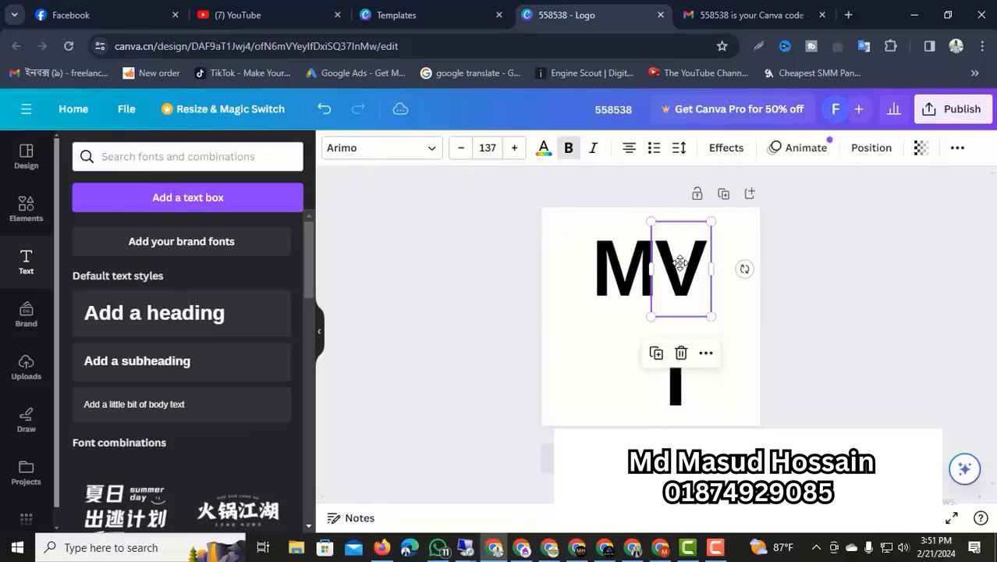
pyautogui.click(640, 369)
pyautogui.moveTo(668, 379); pyautogui.dragTo(661, 319)
pyautogui.click(711, 334)
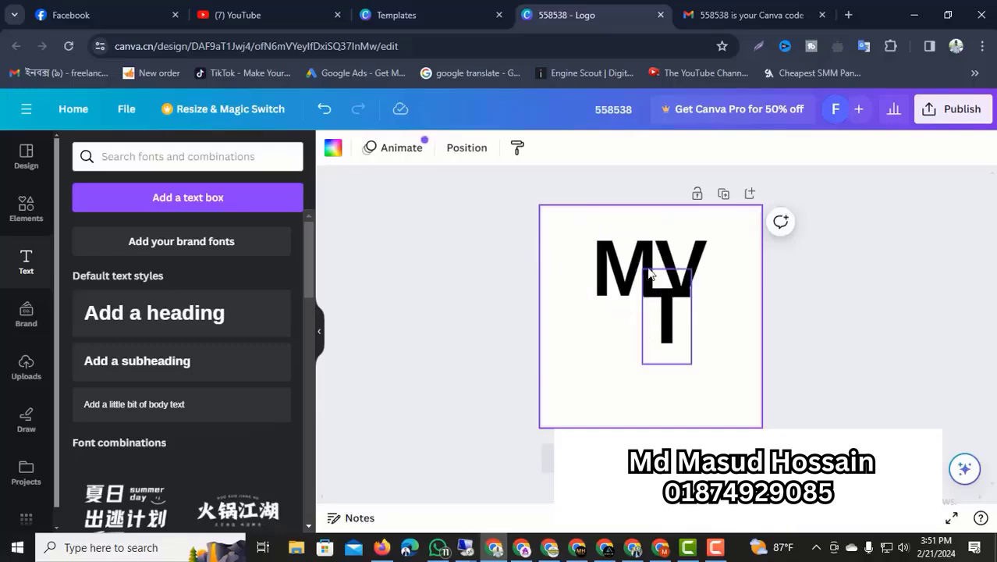
# Open the custom text colour picker for the letter M
pyautogui.click(624, 265)
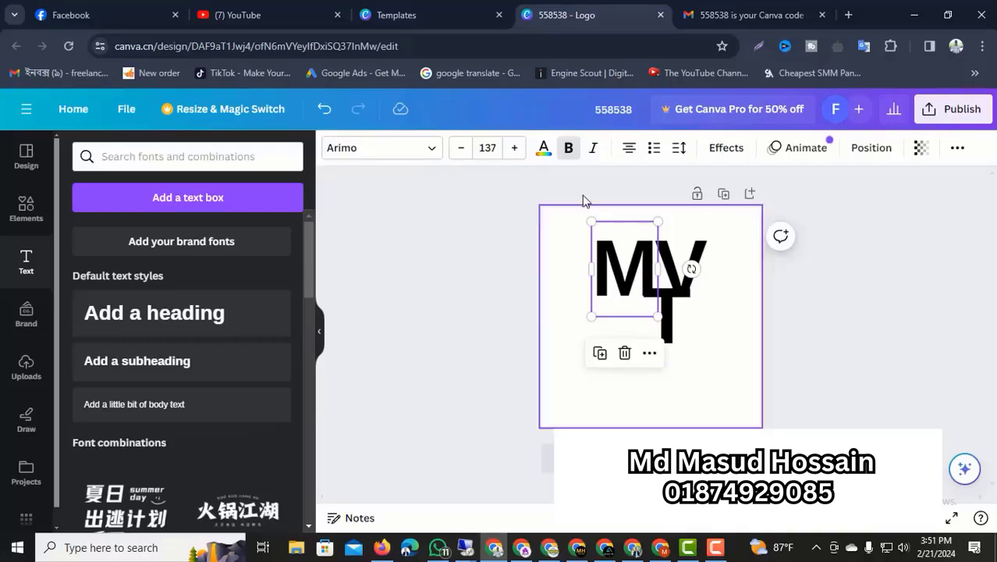
pyautogui.click(544, 149)
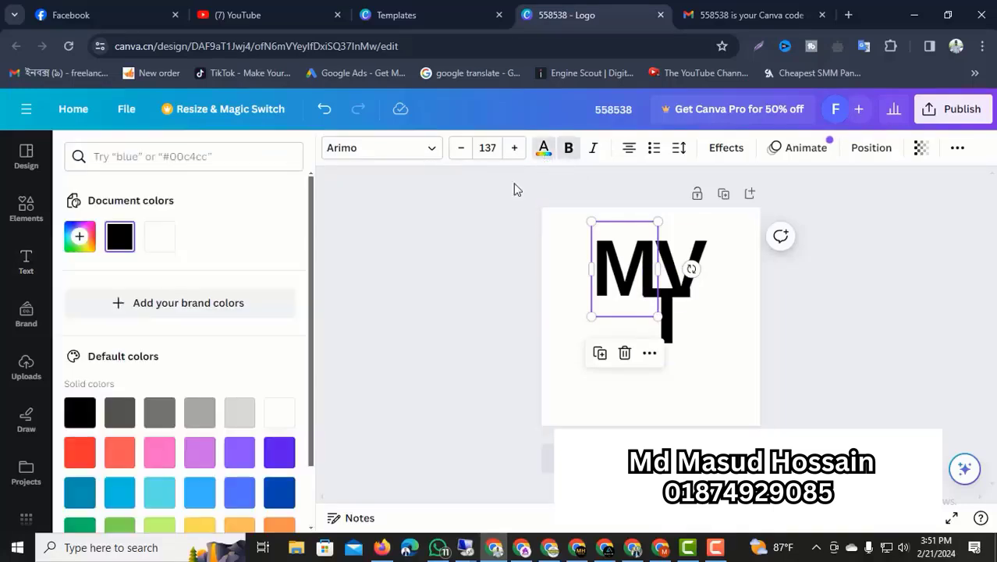
pyautogui.click(37, 211)
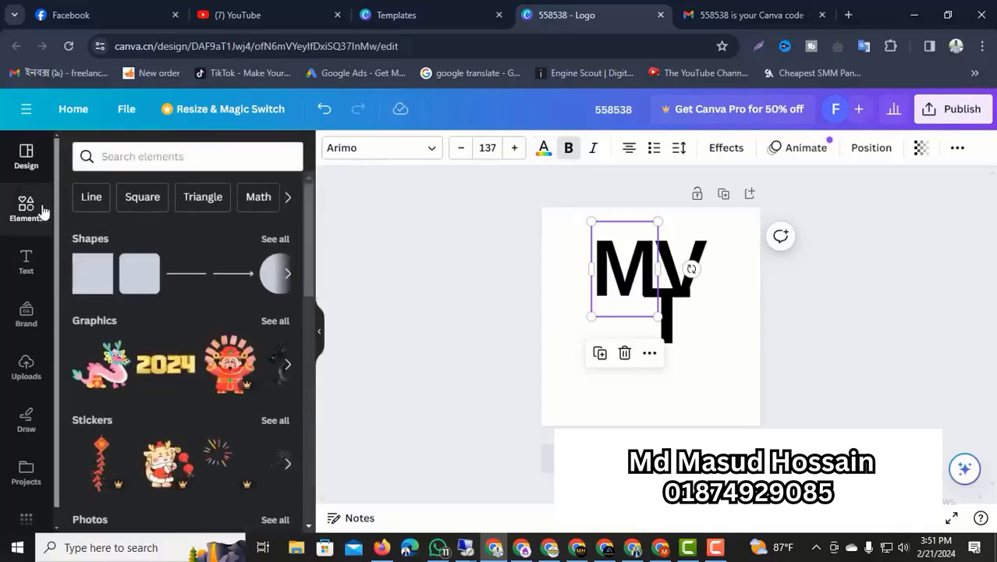
pyautogui.click(544, 149)
pyautogui.click(86, 242)
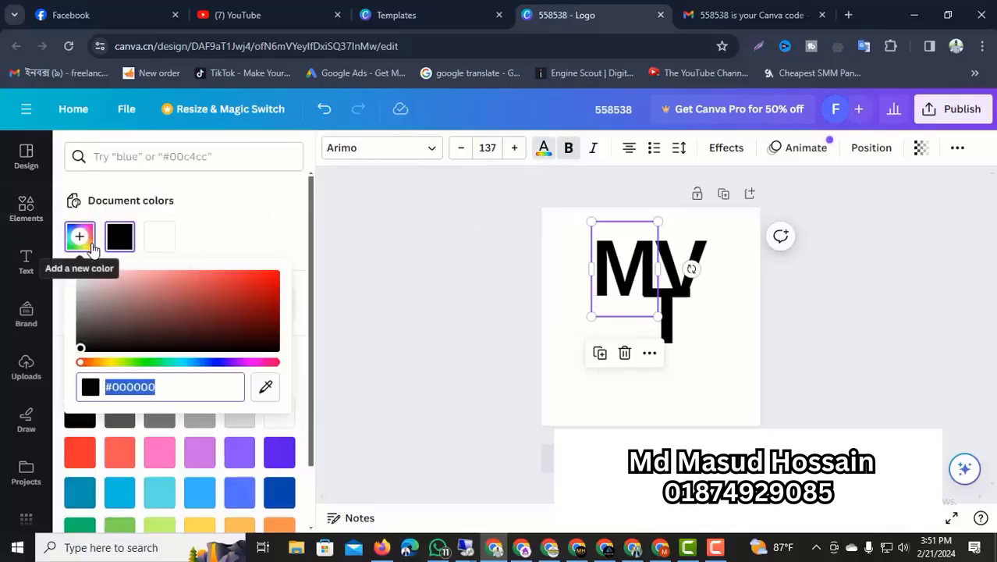
# Try several custom colours on the M, including dark blue #11416D and purple #640555
pyautogui.click(99, 363)
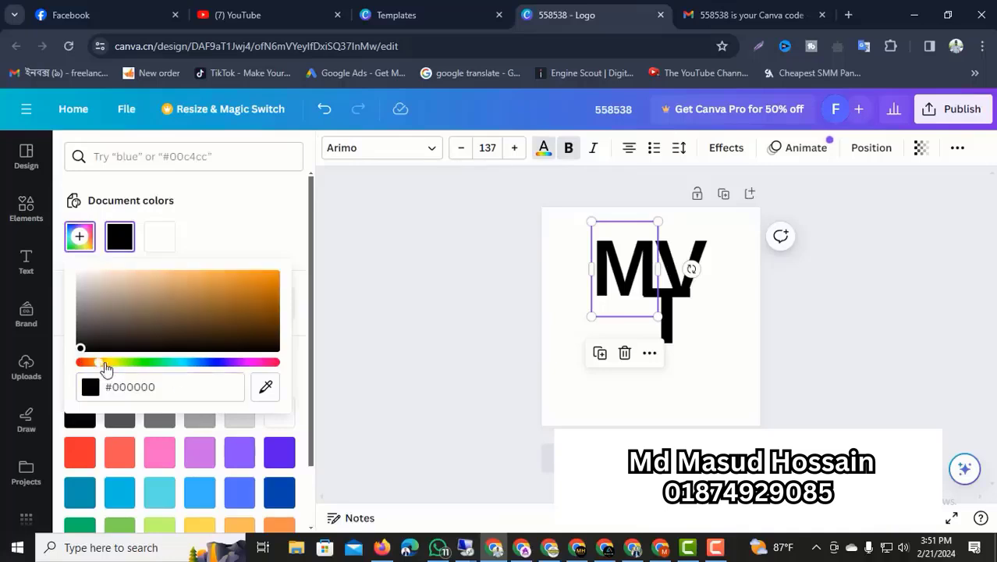
pyautogui.moveTo(171, 338); pyautogui.dragTo(268, 292)
pyautogui.click(151, 363)
pyautogui.click(226, 321)
pyautogui.click(196, 362)
pyautogui.click(248, 316)
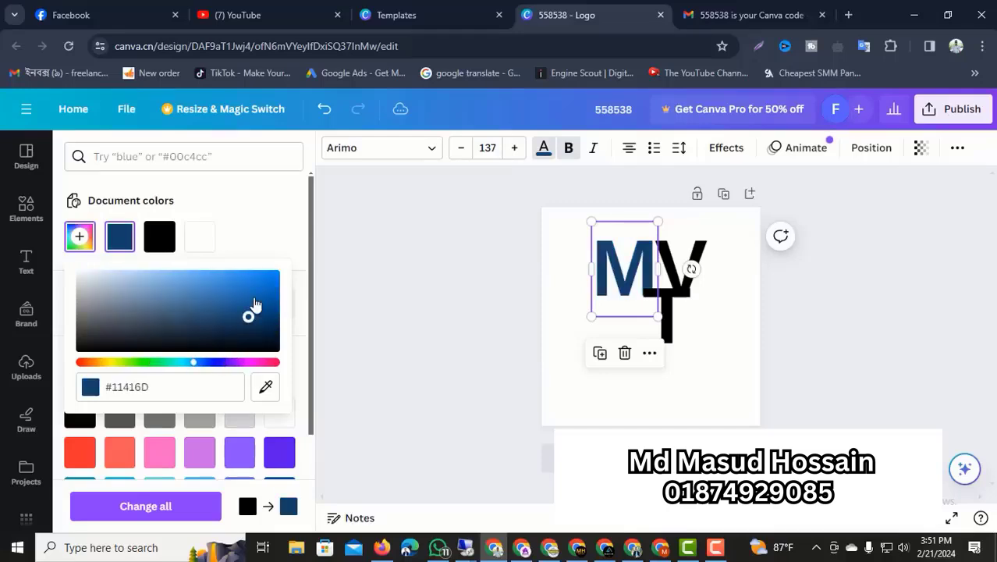
pyautogui.click(250, 362)
pyautogui.click(268, 319)
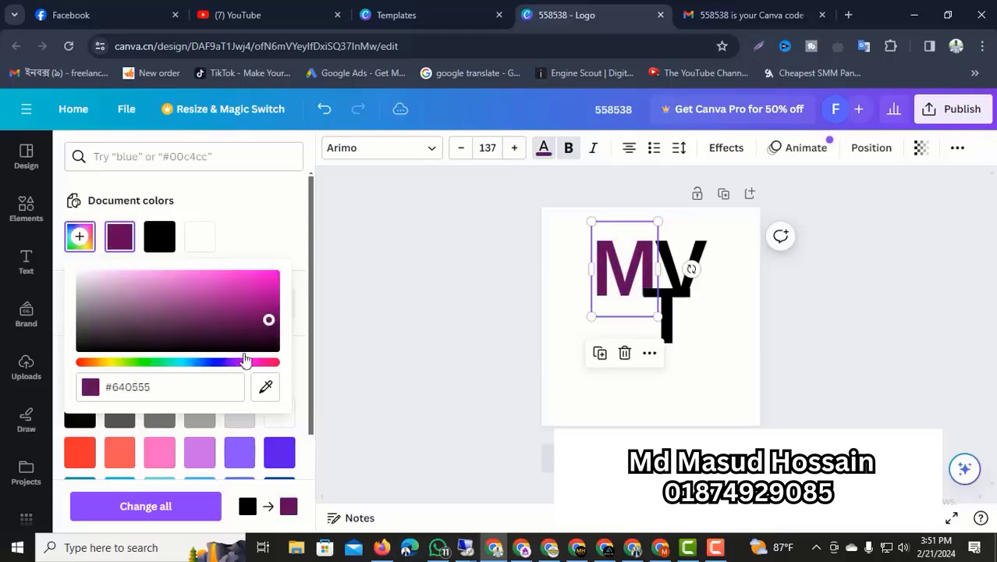
# Set the M's custom text colour to bright green #06BD08
pyautogui.click(145, 362)
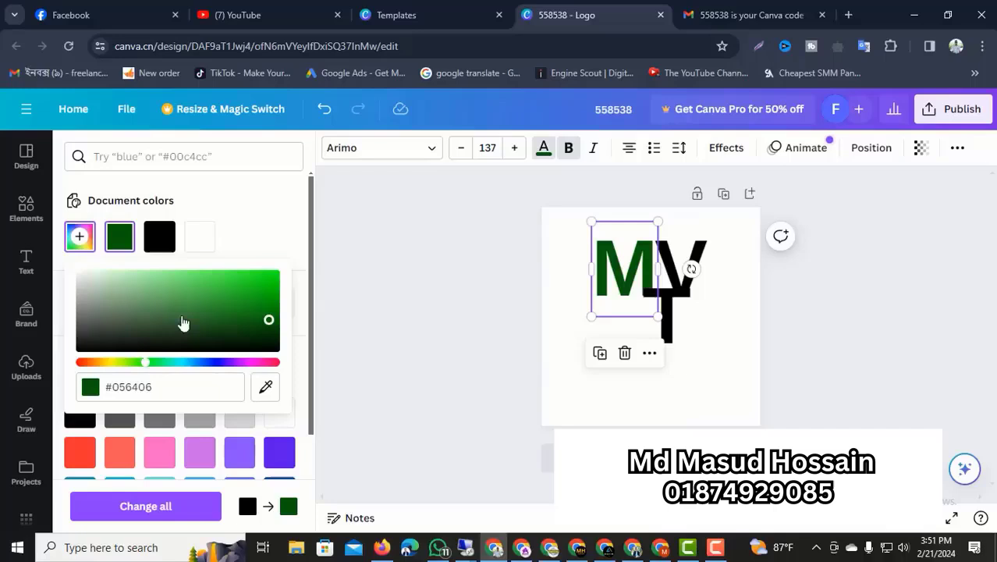
pyautogui.click(275, 281)
pyautogui.moveTo(277, 295); pyautogui.dragTo(273, 291)
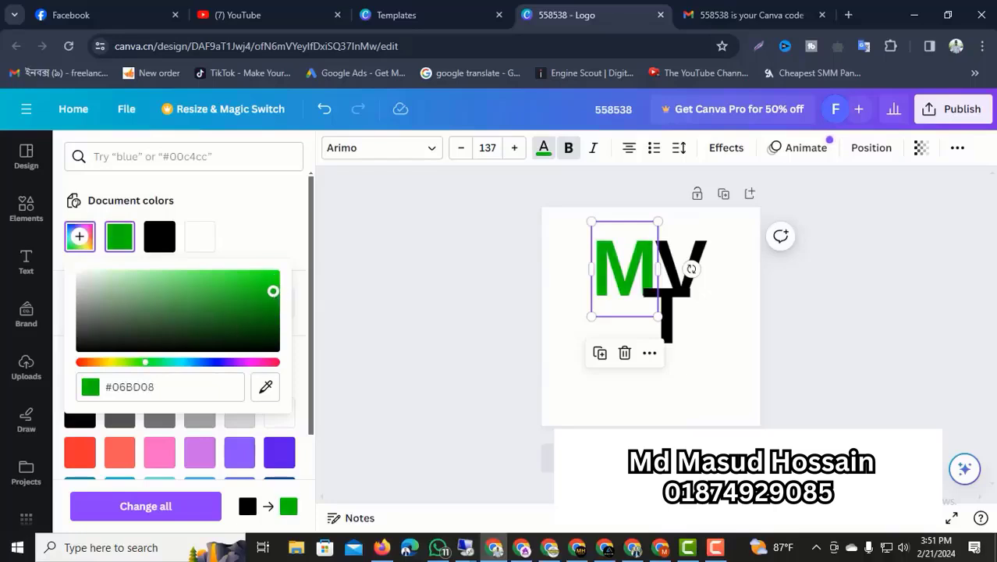
pyautogui.click(548, 271)
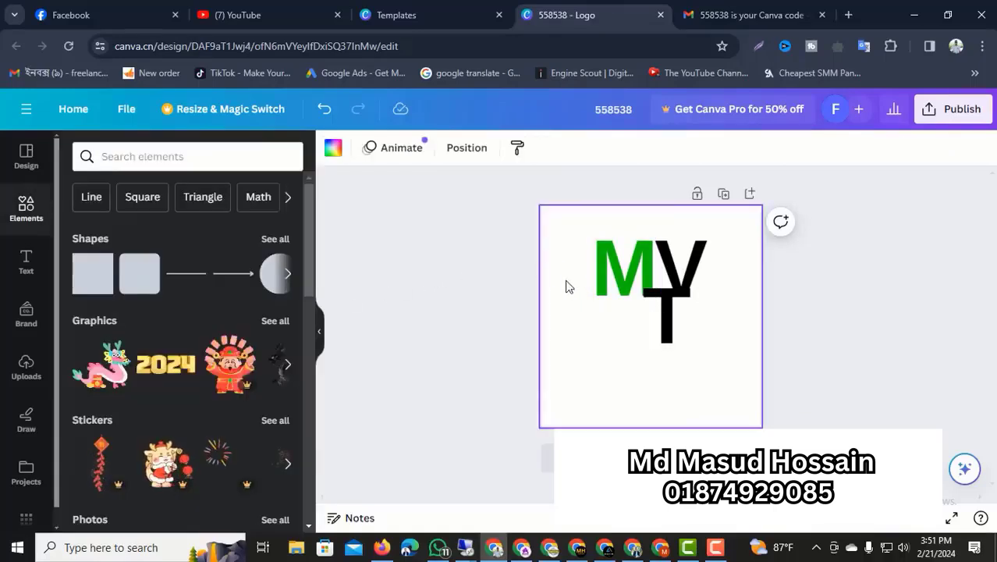
# Recolour the V and the T with the same document green used on the M
pyautogui.click(677, 261)
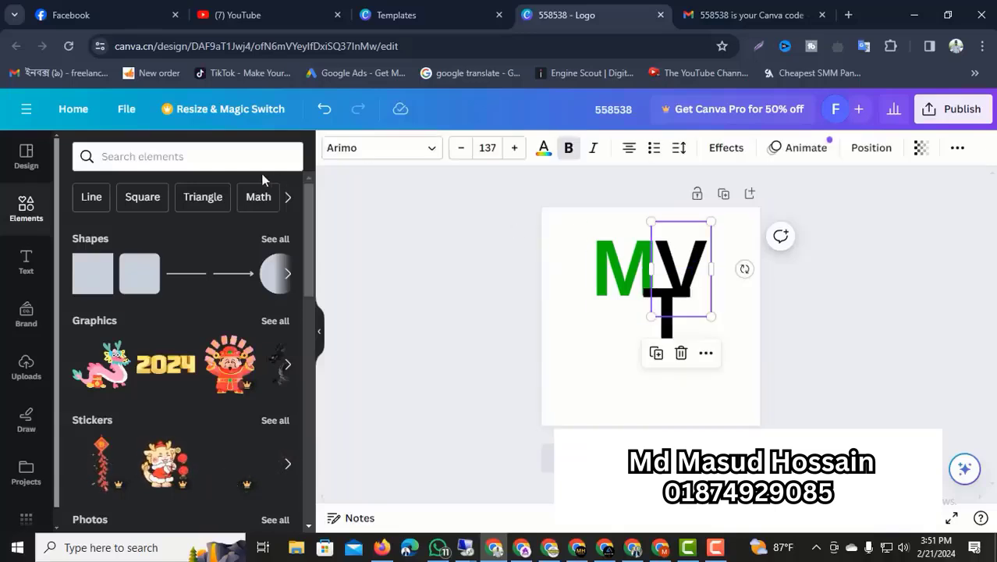
pyautogui.click(544, 149)
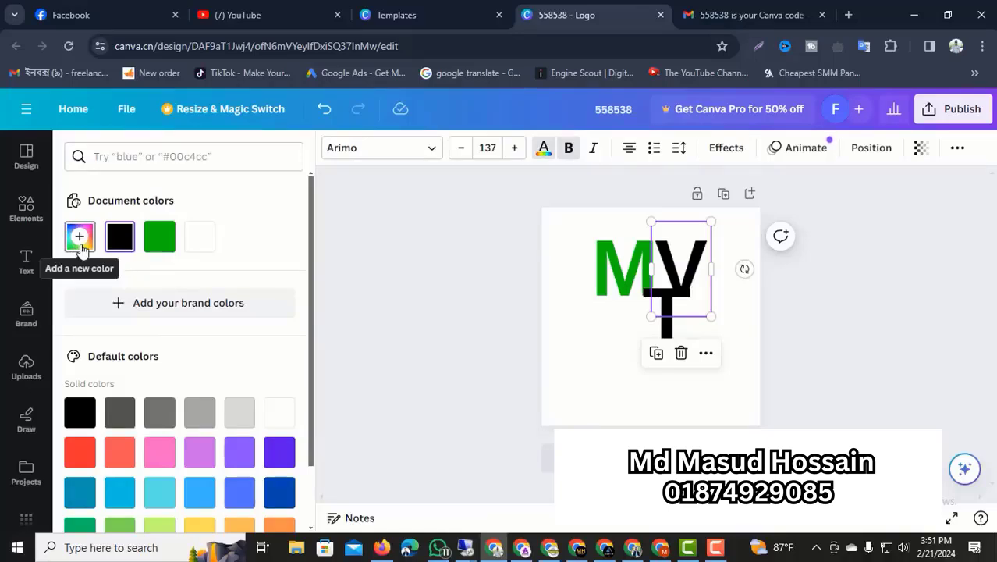
pyautogui.click(160, 236)
pyautogui.click(663, 324)
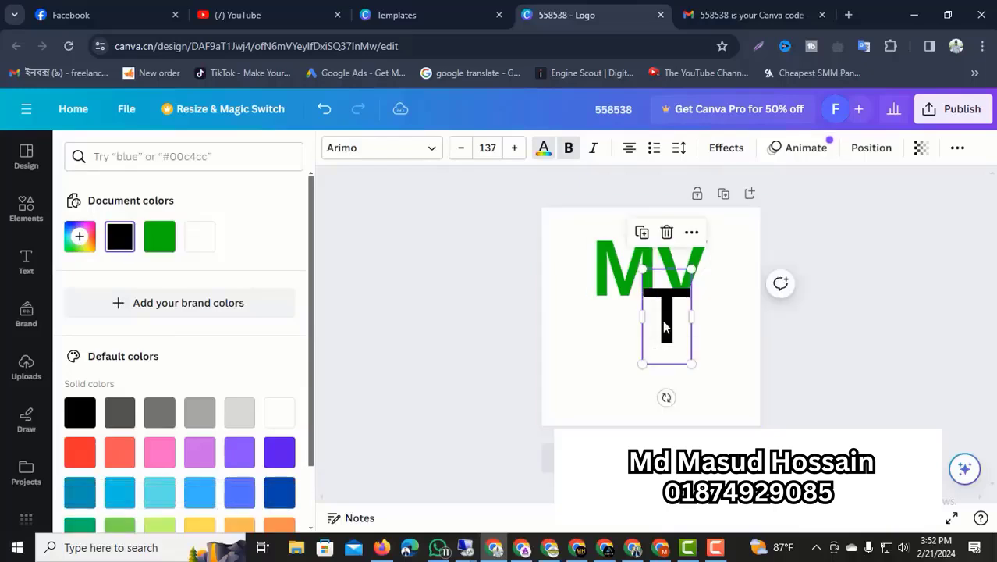
pyautogui.click(156, 240)
pyautogui.click(459, 322)
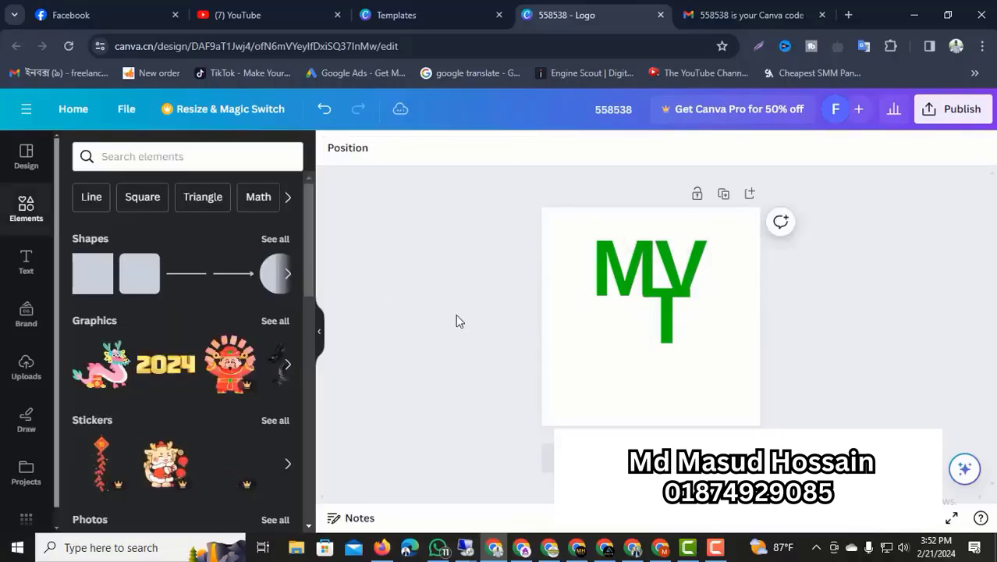
# Nudge the V slightly left so that it joins the M's right edge
pyautogui.click(692, 259)
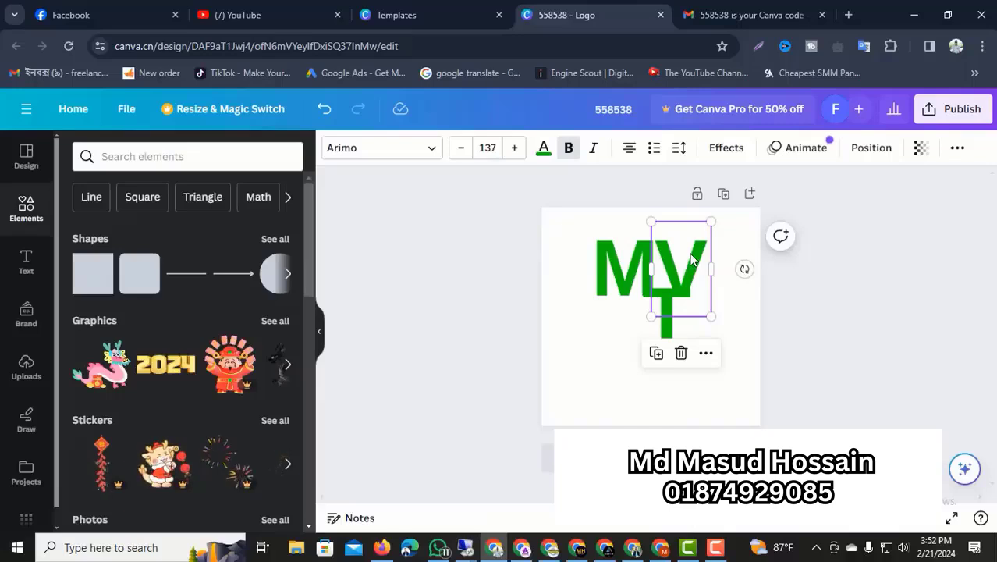
pyautogui.press('Left')
pyautogui.press('Left')
pyautogui.press('Left')
pyautogui.press('Left')
pyautogui.press('Left')
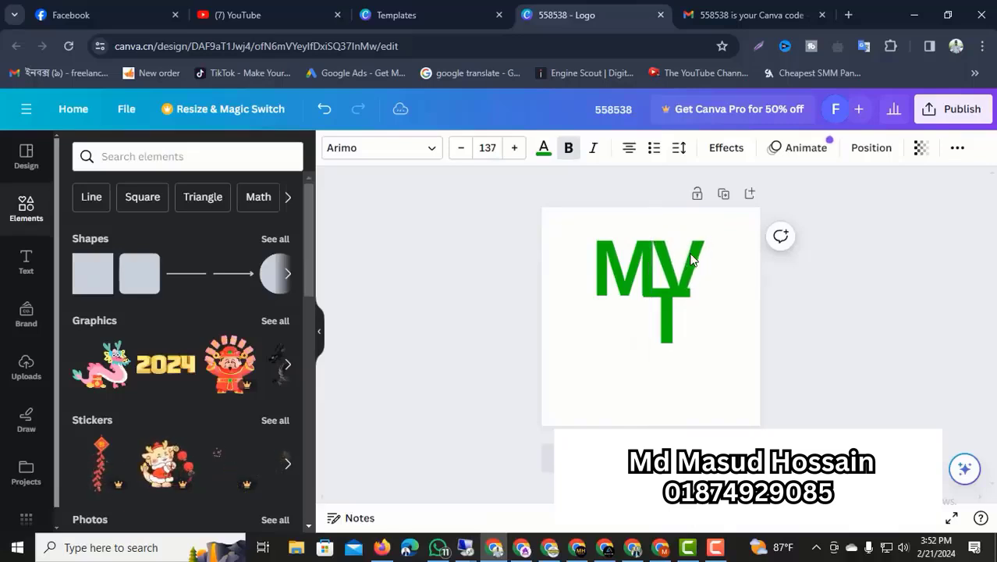
pyautogui.press('Left')
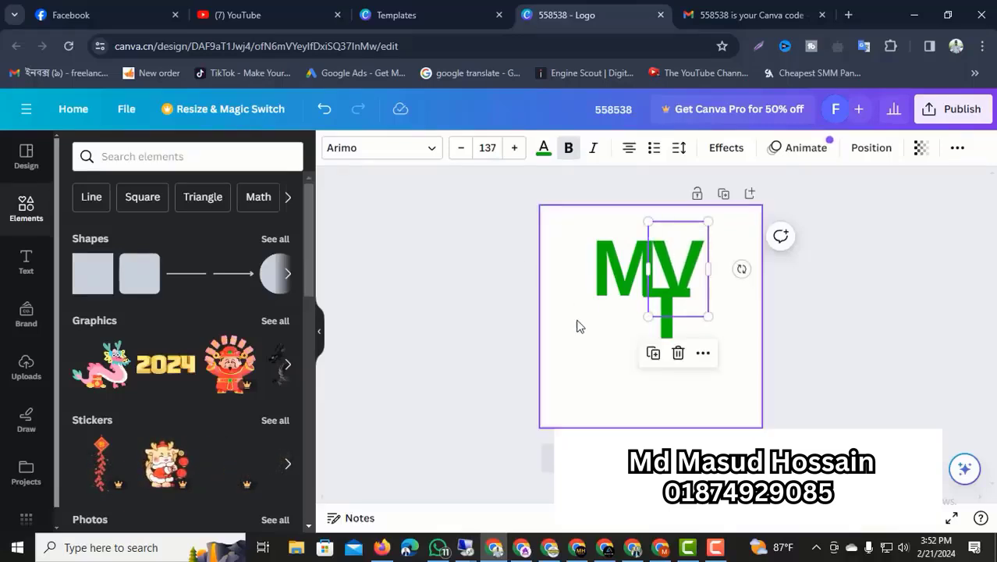
pyautogui.click(580, 327)
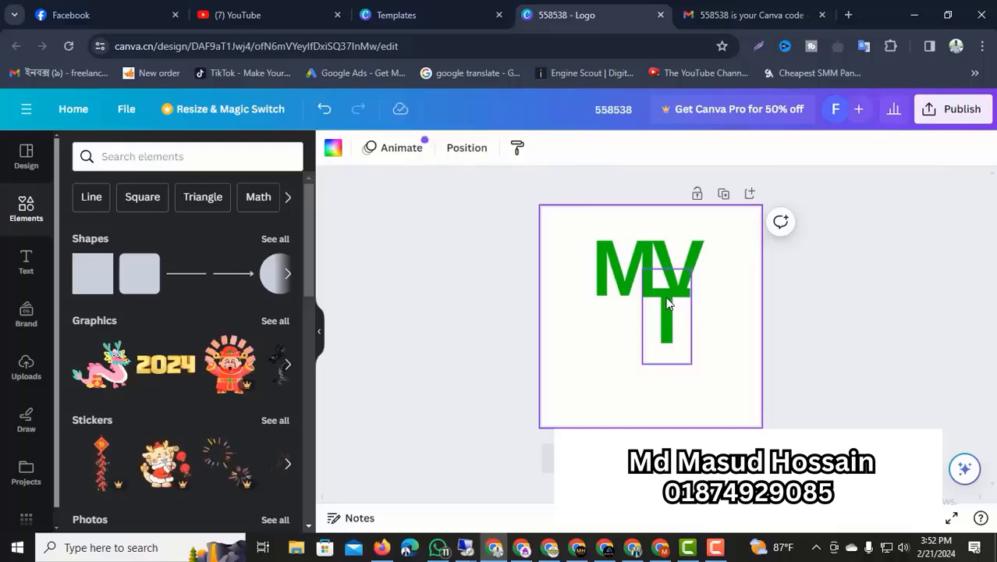
# Centre the T under the junction of the M and V, and increase its font size to 142
pyautogui.moveTo(668, 304); pyautogui.dragTo(647, 298)
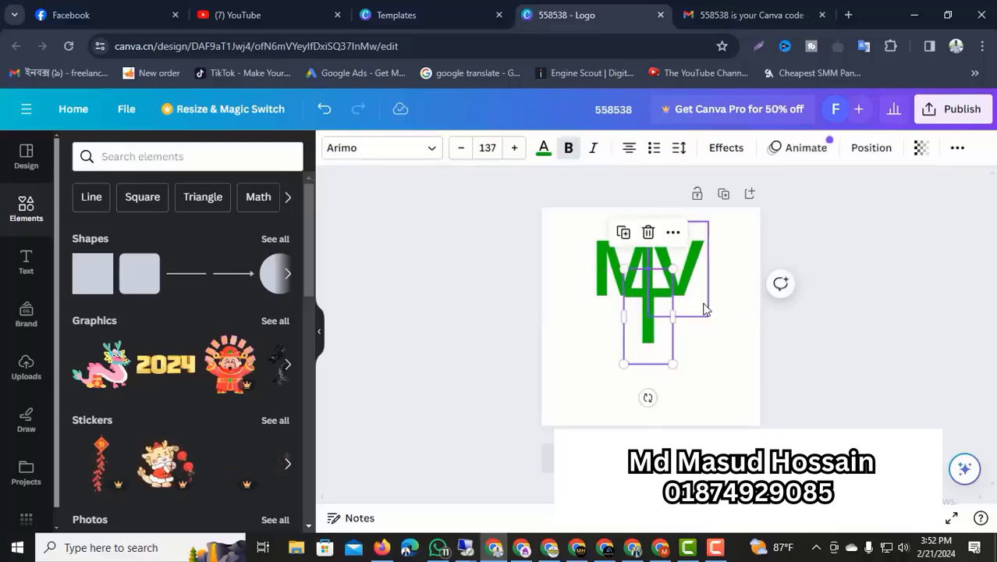
pyautogui.click(727, 330)
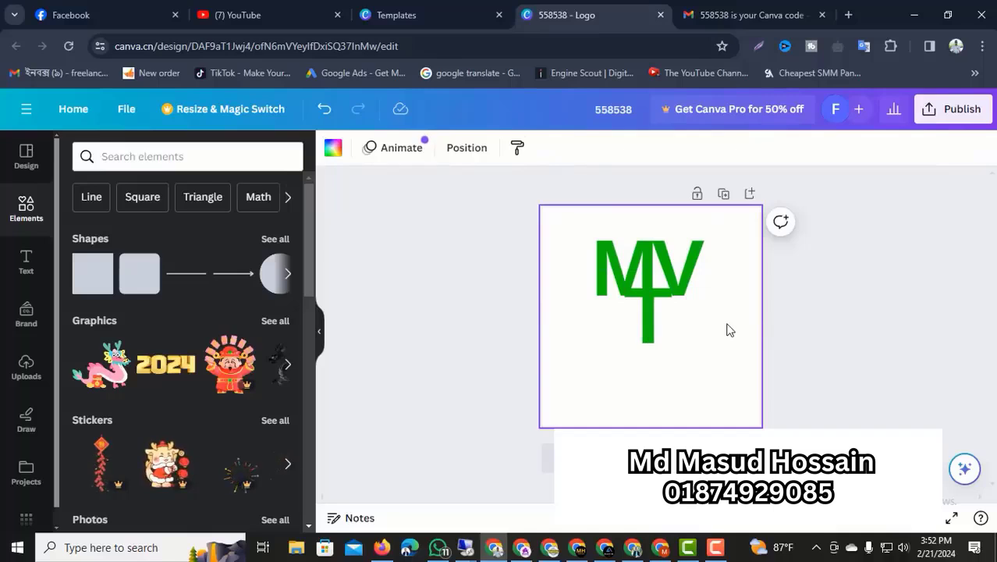
pyautogui.click(656, 309)
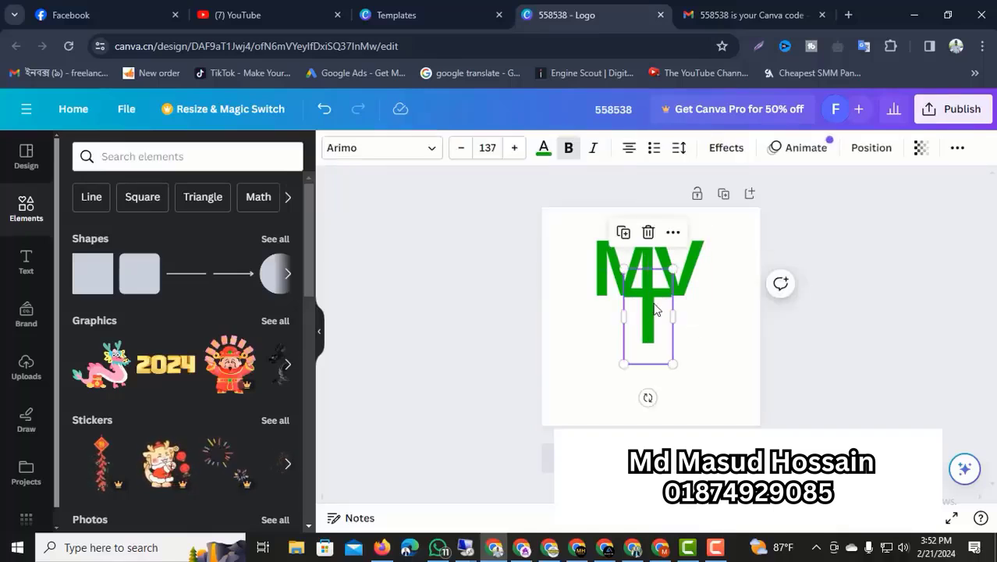
pyautogui.click(516, 150)
pyautogui.click(517, 150)
pyautogui.click(517, 150)
pyautogui.click(517, 150)
pyautogui.click(517, 150)
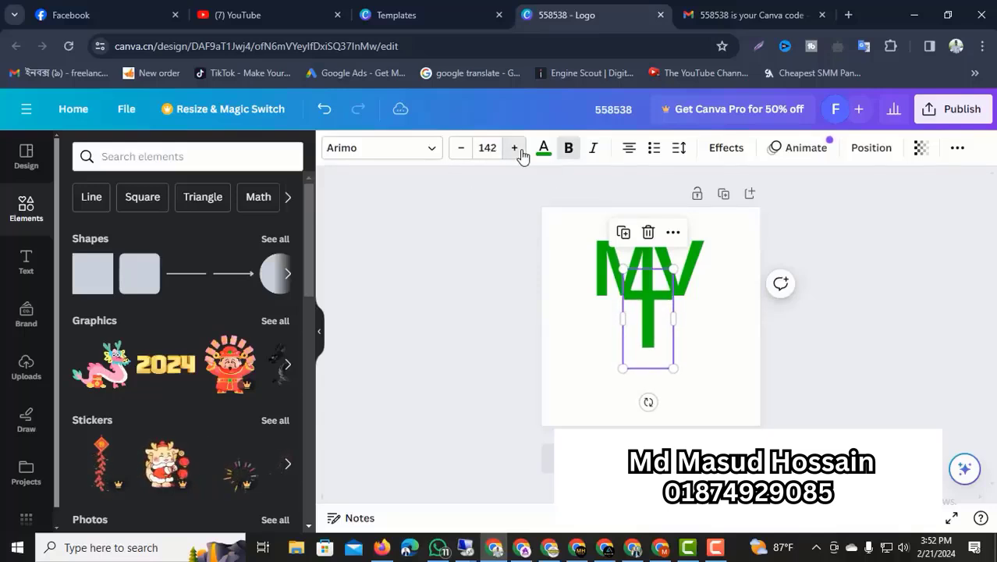
# Increase the T's font size to 144
pyautogui.click(517, 150)
pyautogui.click(517, 149)
pyautogui.click(551, 304)
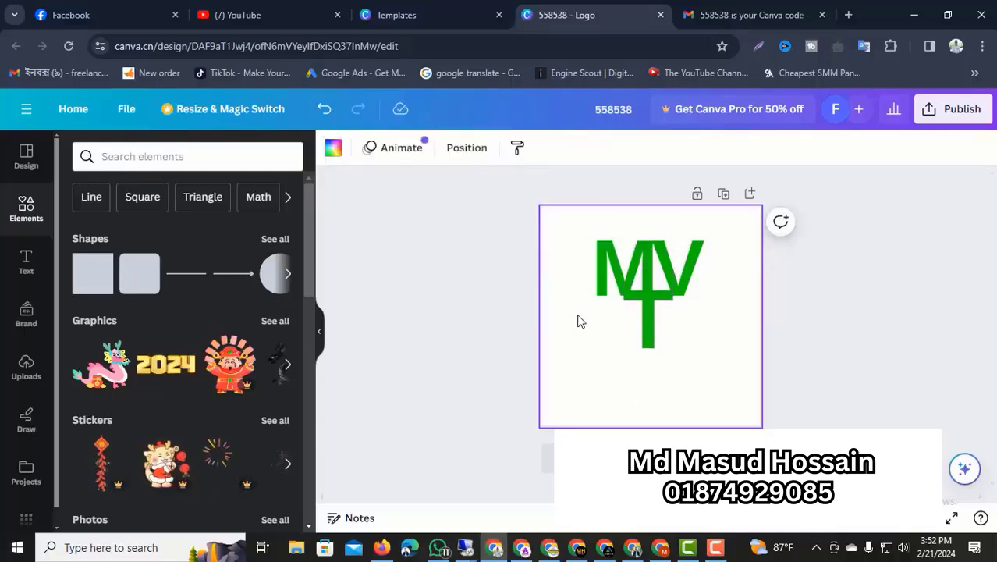
# Shift the T slightly right and up so that its bar meets the base of the M and V
pyautogui.moveTo(659, 319)
pyautogui.mouseDown()
pyautogui.moveTo(695, 312)
pyautogui.moveTo(660, 312)
pyautogui.mouseUp()
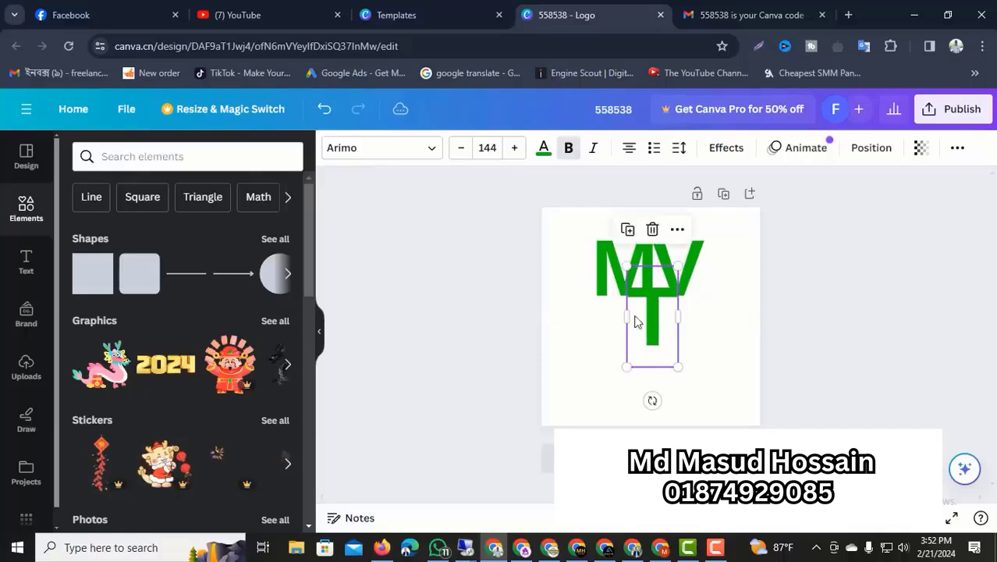
pyautogui.click(580, 328)
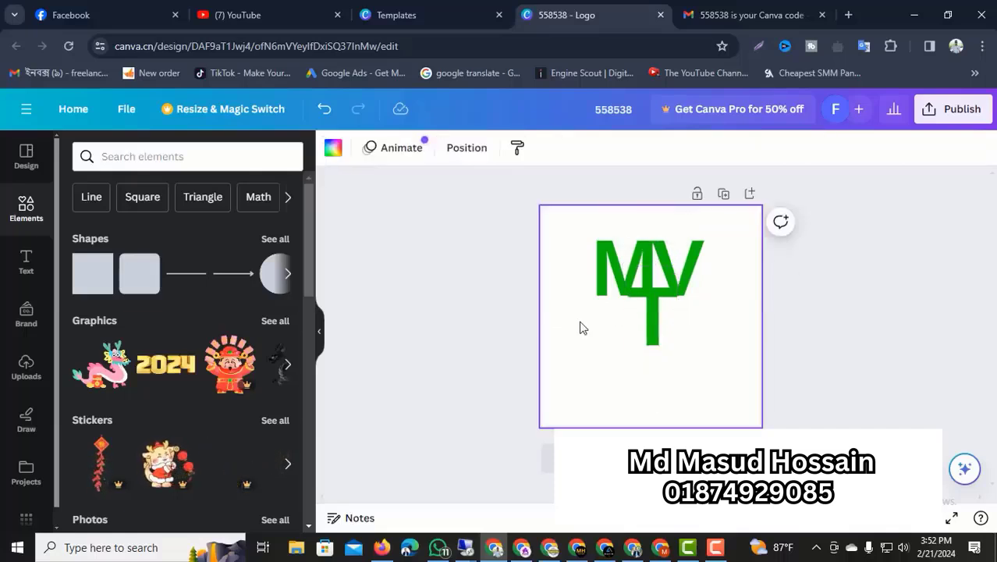
pyautogui.click(655, 315)
pyautogui.press('Up')
pyautogui.press('Up')
pyautogui.press('Up')
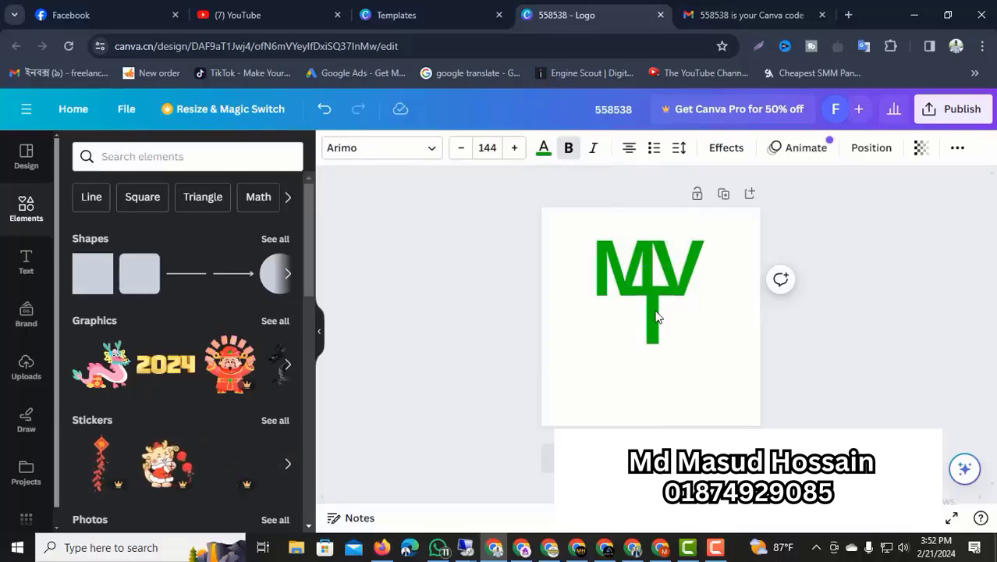
pyautogui.click(597, 337)
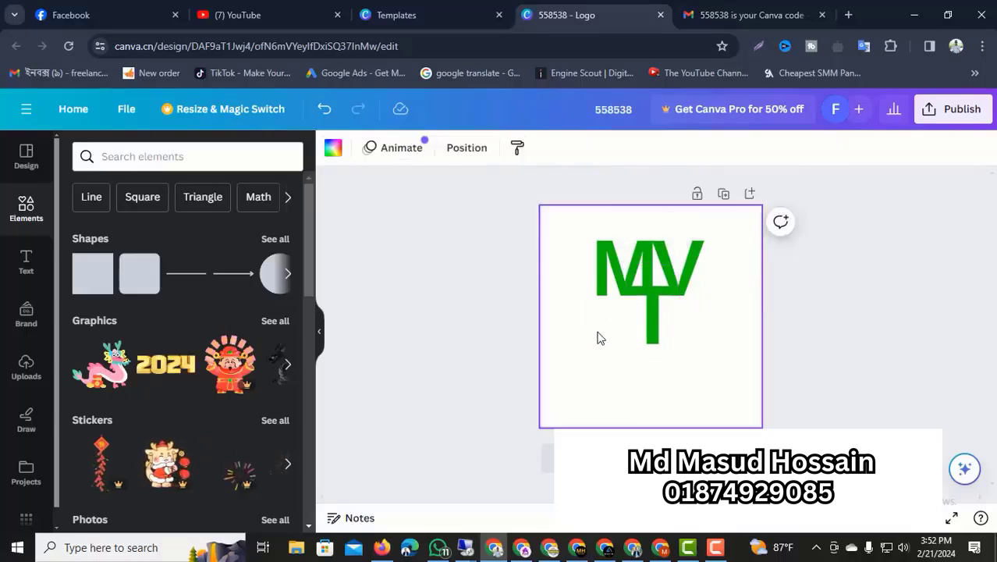
# Apply the Outline text effect to the M, V and T together
pyautogui.click(708, 330)
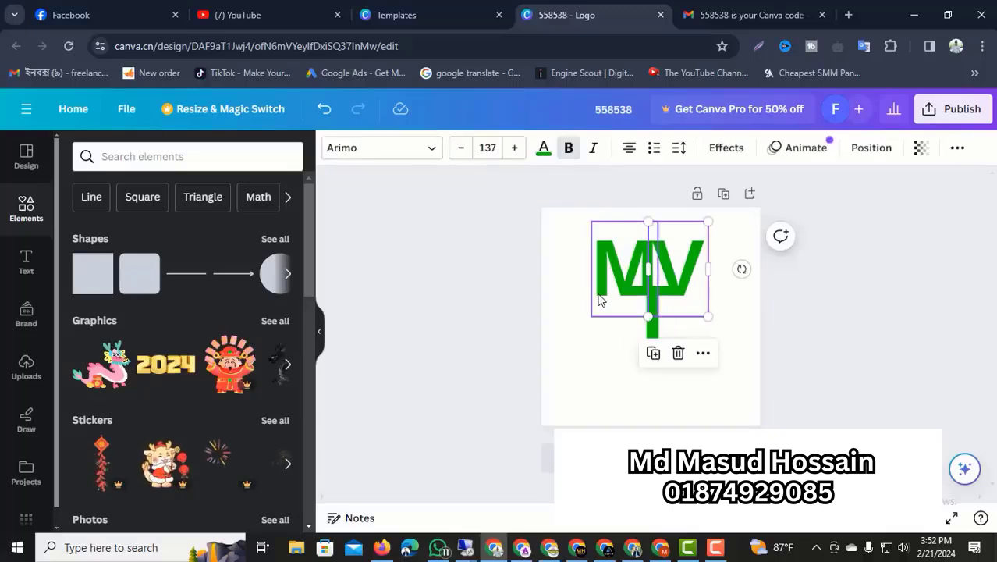
pyautogui.click(587, 349)
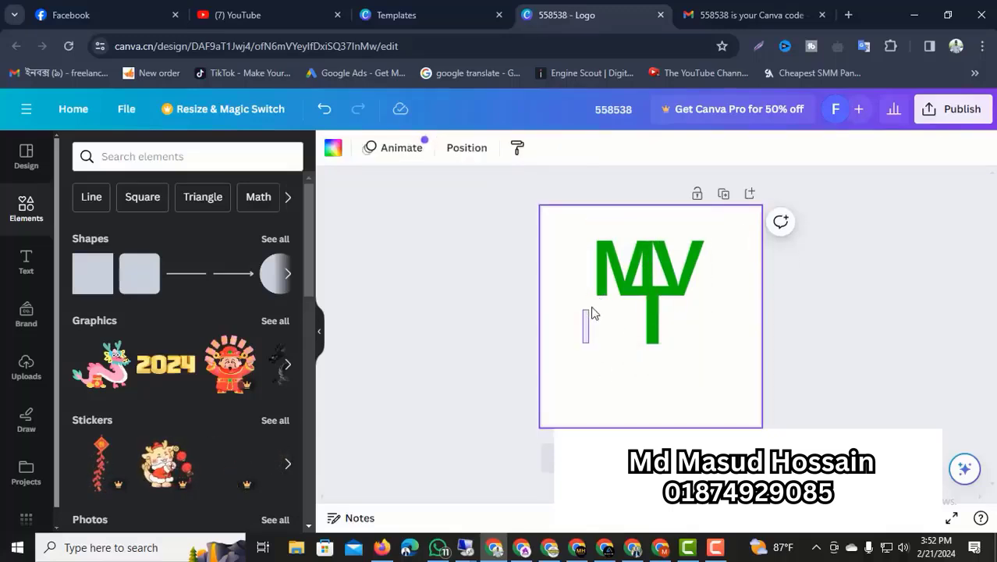
pyautogui.moveTo(592, 313); pyautogui.dragTo(712, 370)
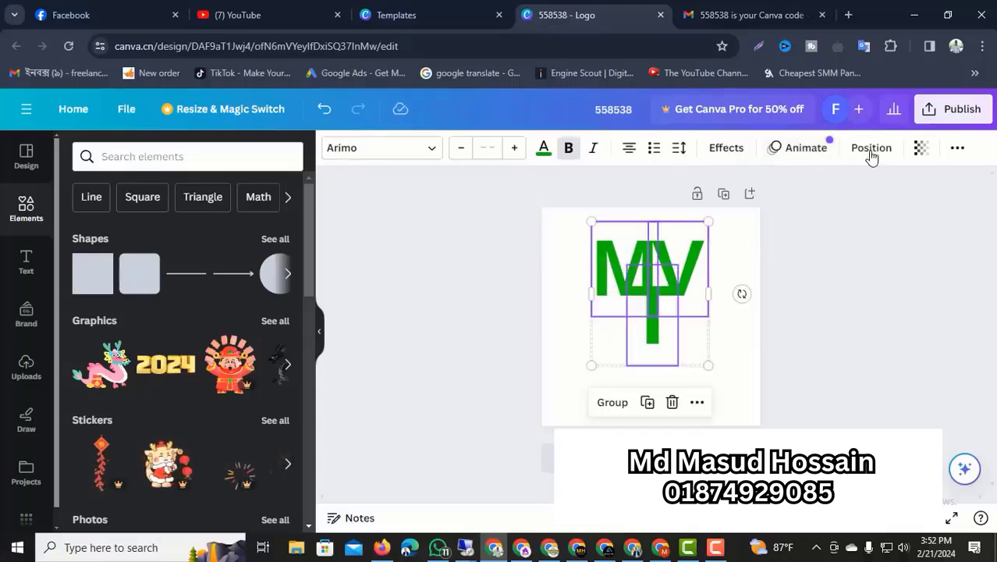
pyautogui.click(957, 150)
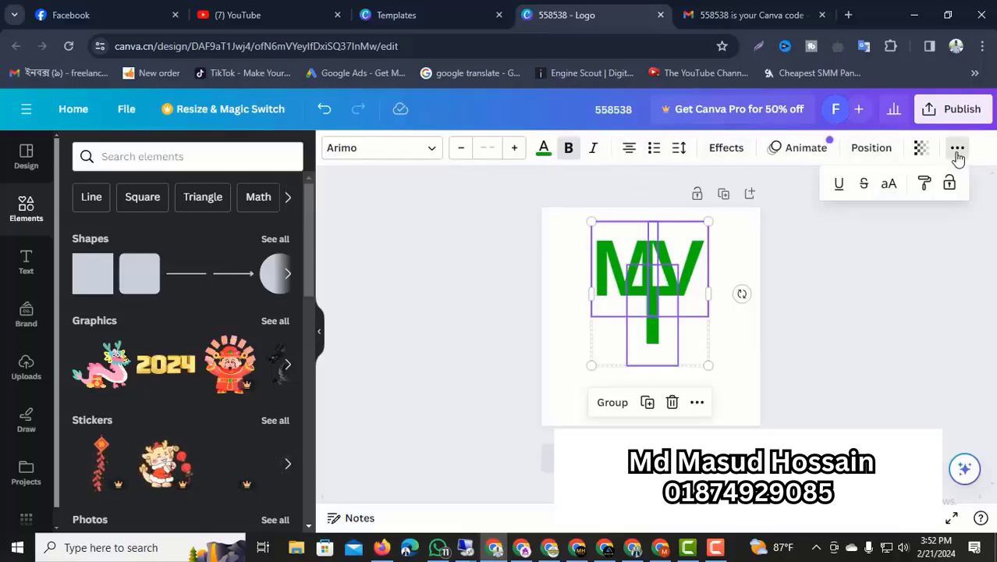
pyautogui.click(958, 154)
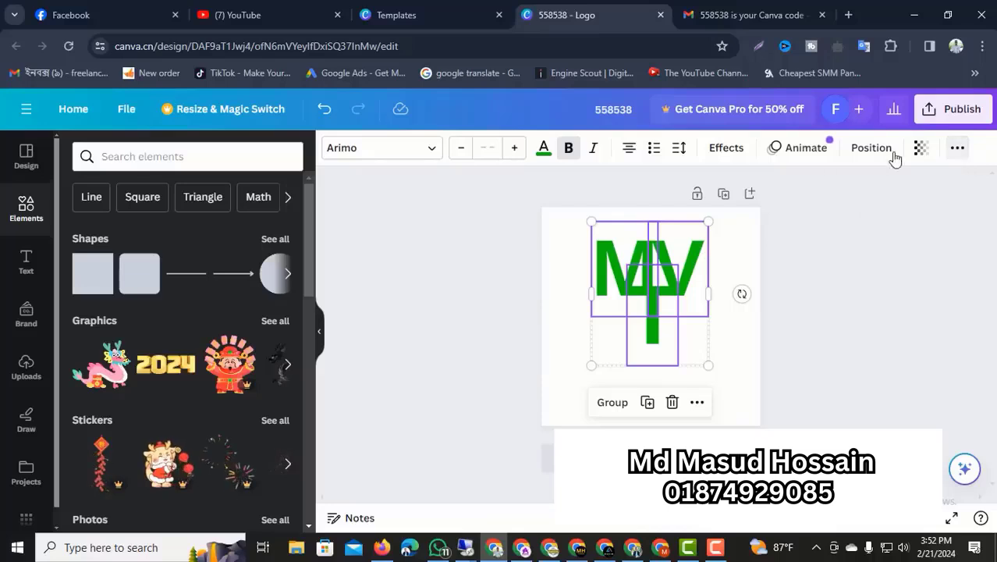
pyautogui.click(725, 147)
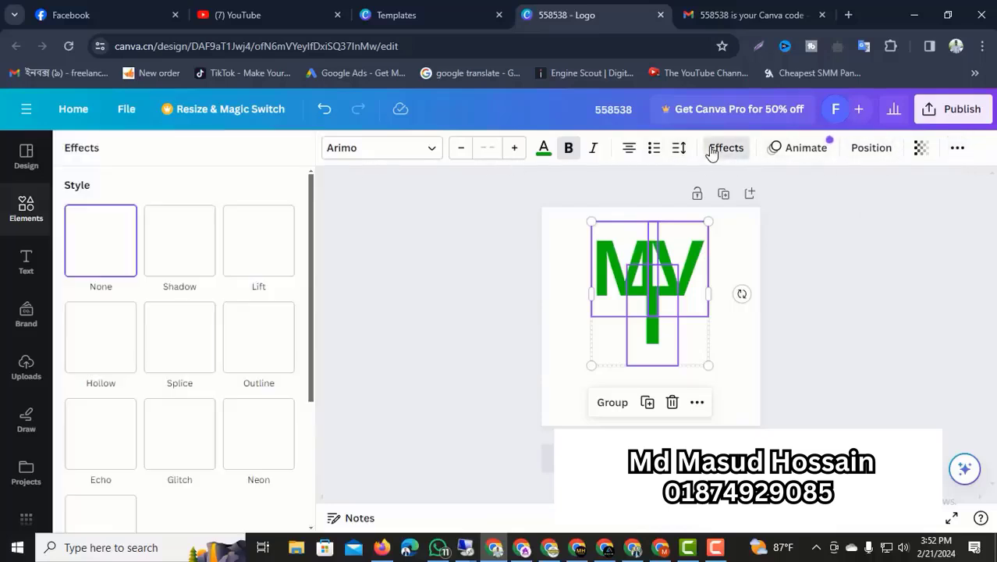
pyautogui.click(255, 344)
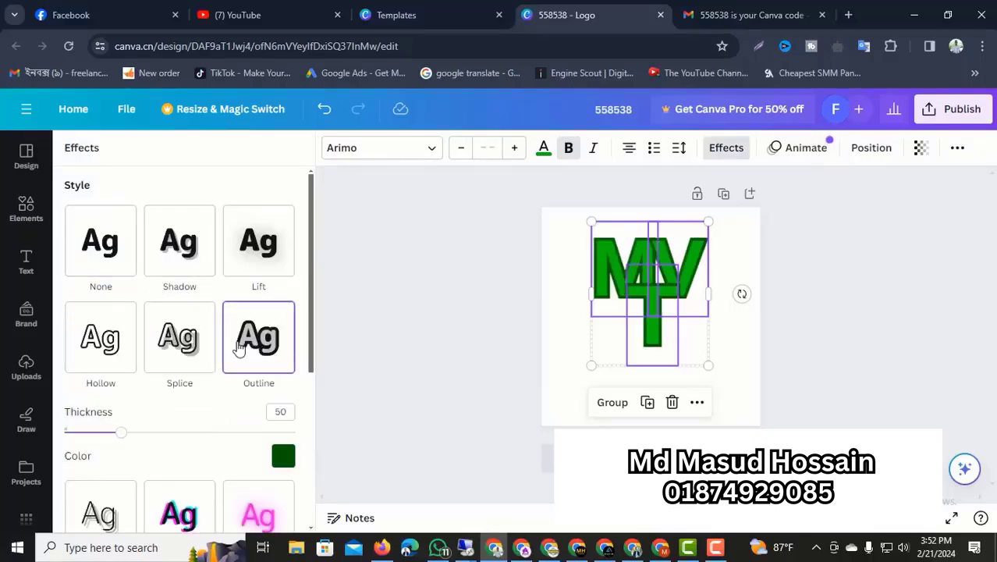
# Set the outline colour of all three letters to black using a custom colour
pyautogui.scroll(-1, 239, 348)
pyautogui.scroll(-1, 239, 348)
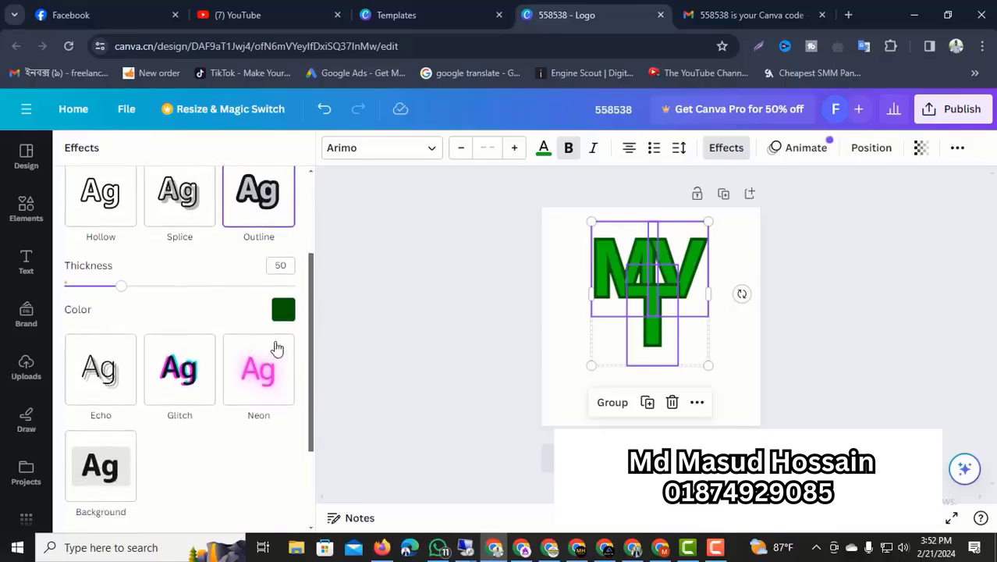
pyautogui.click(284, 310)
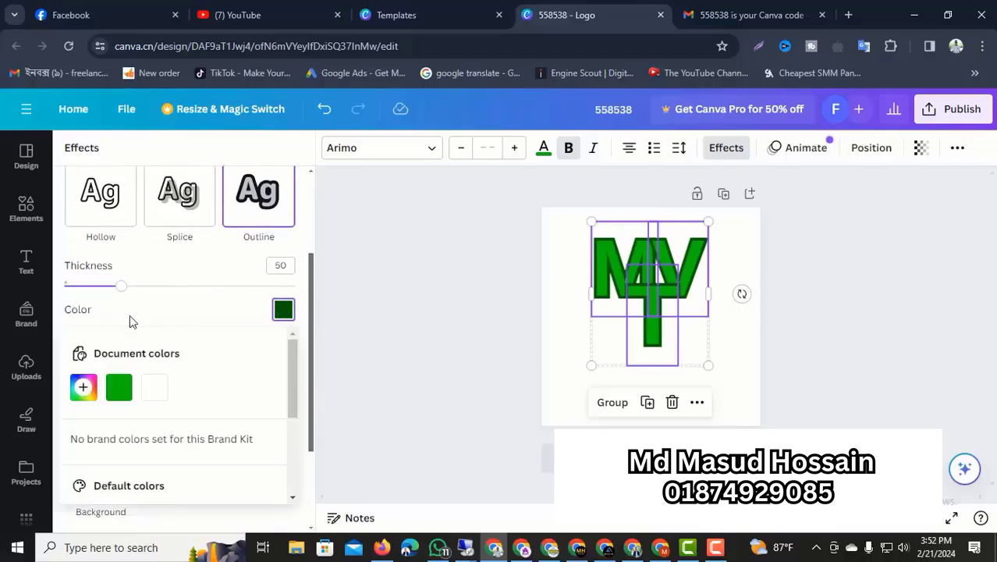
pyautogui.click(85, 387)
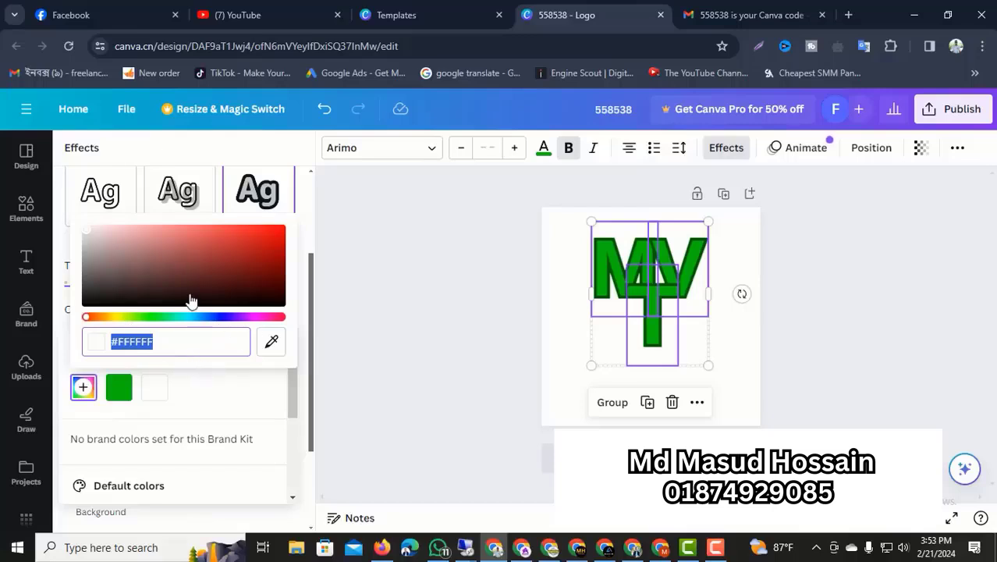
pyautogui.click(268, 306)
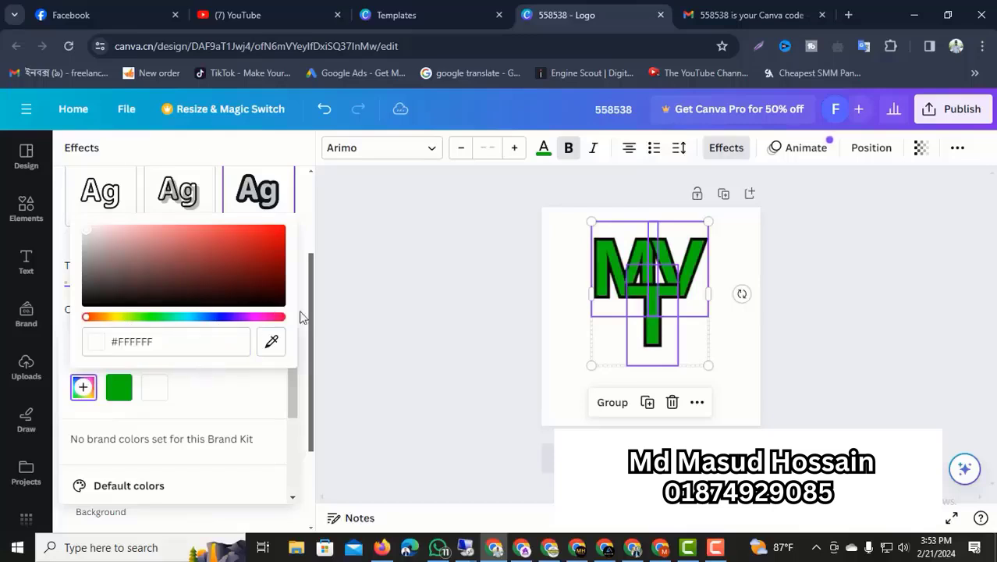
pyautogui.click(437, 326)
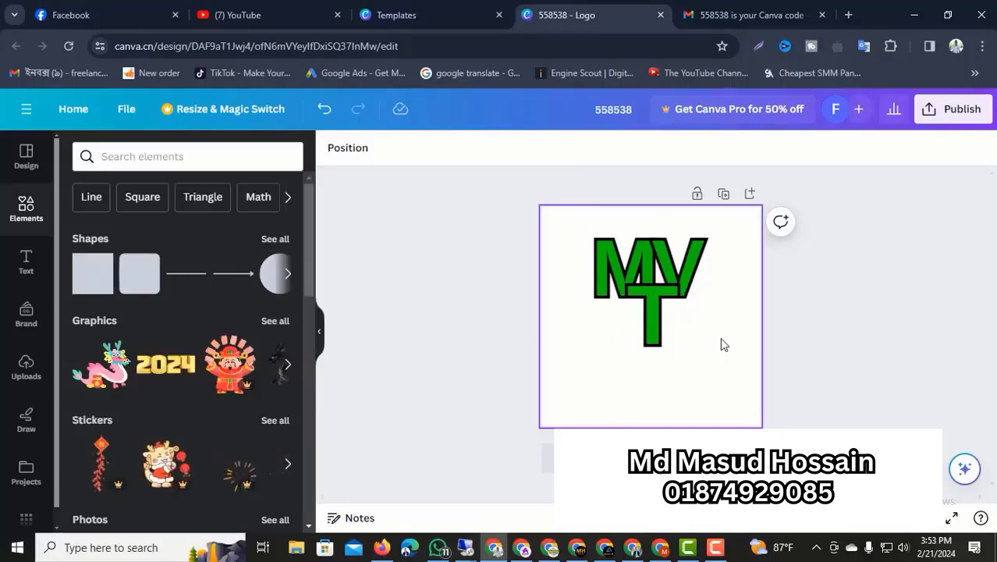
# Move the three letters together down towards the page centre and group them
pyautogui.moveTo(719, 340); pyautogui.dragTo(639, 291)
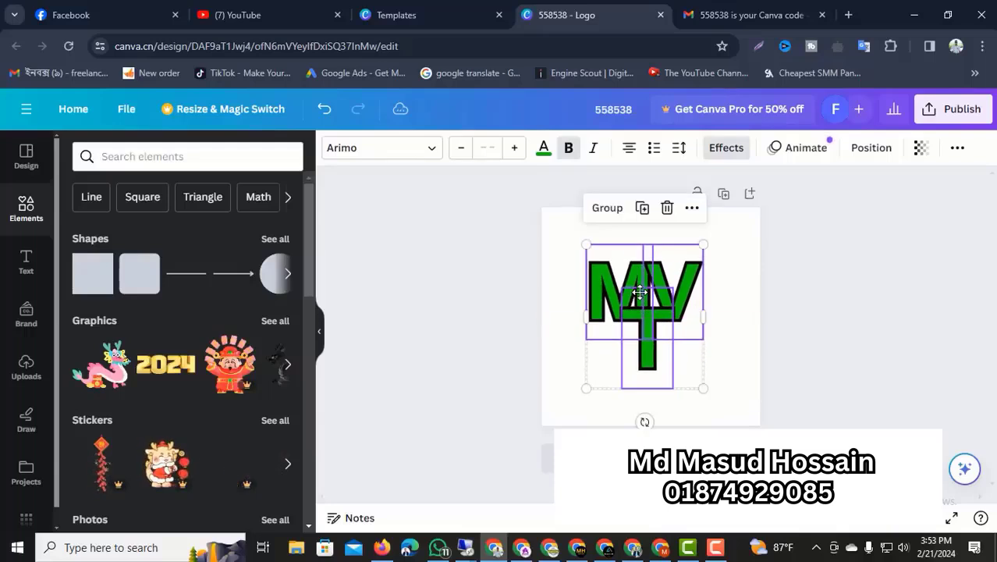
pyautogui.click(607, 208)
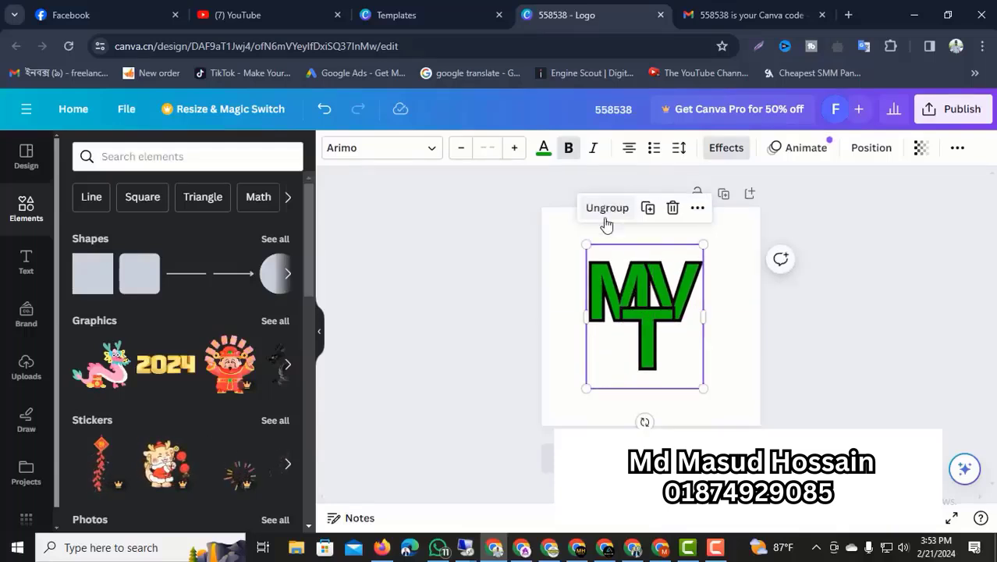
pyautogui.click(728, 326)
# Try several outline thicknesses on the T within the group and settle on 55
pyautogui.doubleClick(647, 348)
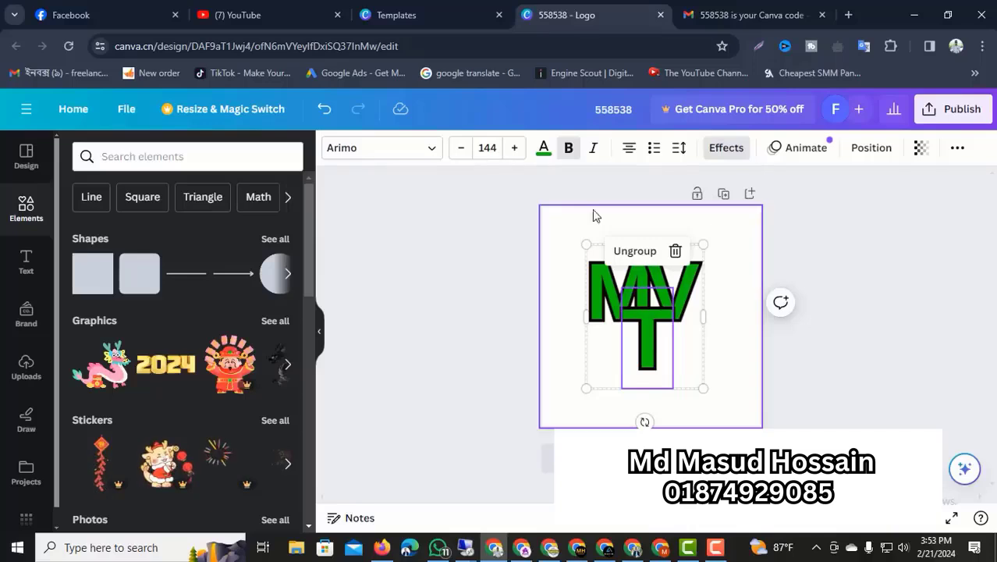
pyautogui.click(543, 148)
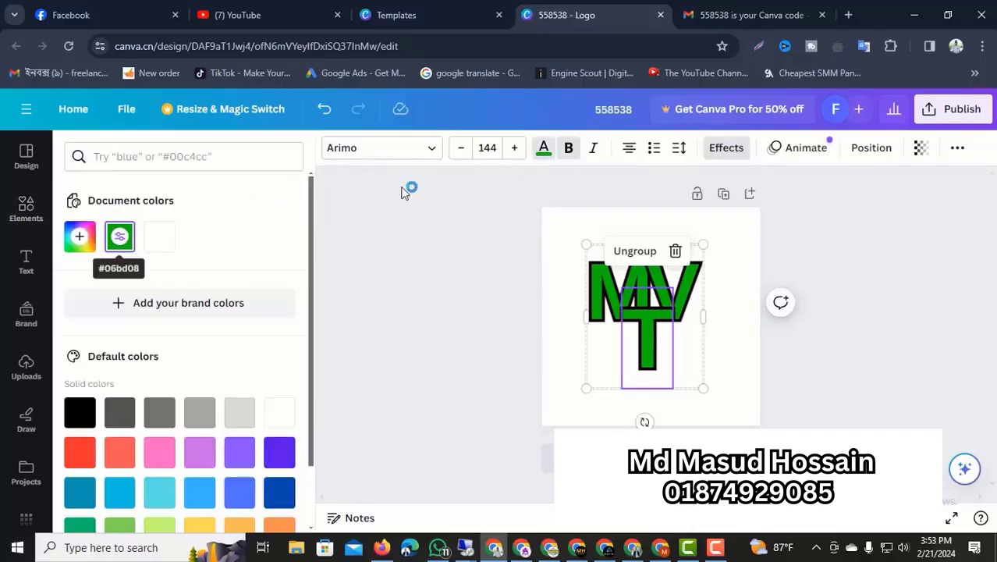
pyautogui.click(731, 152)
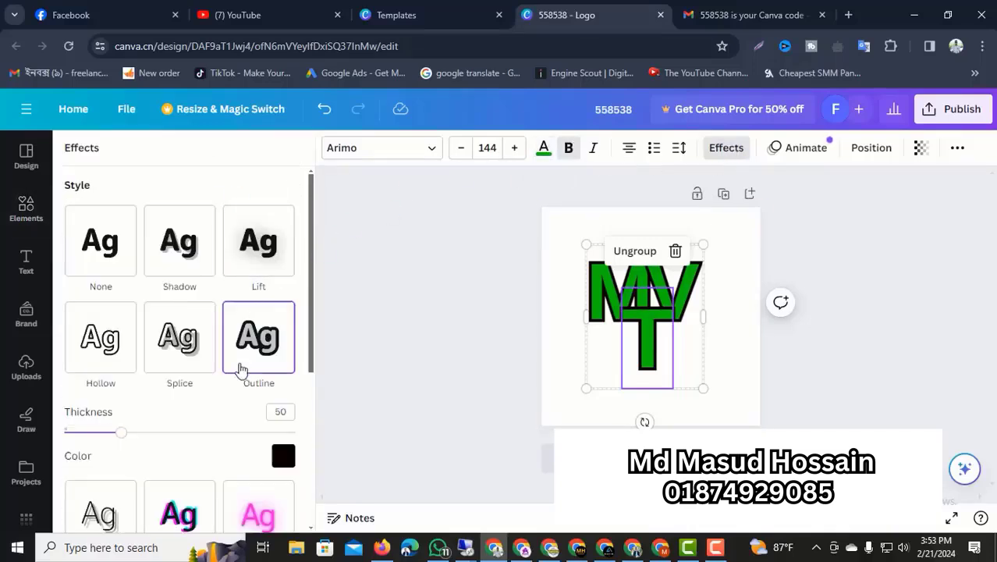
pyautogui.click(181, 433)
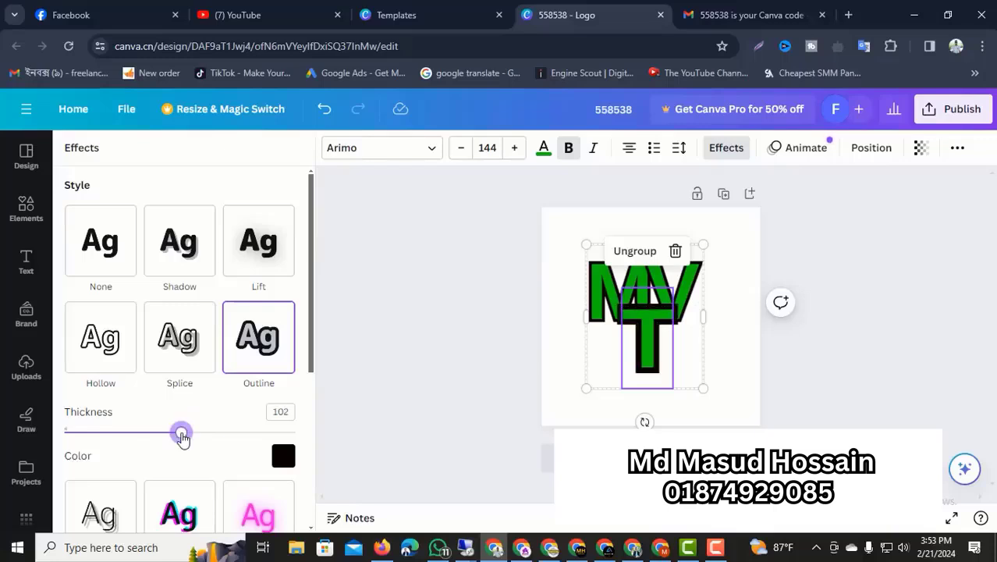
pyautogui.moveTo(179, 438); pyautogui.dragTo(217, 438)
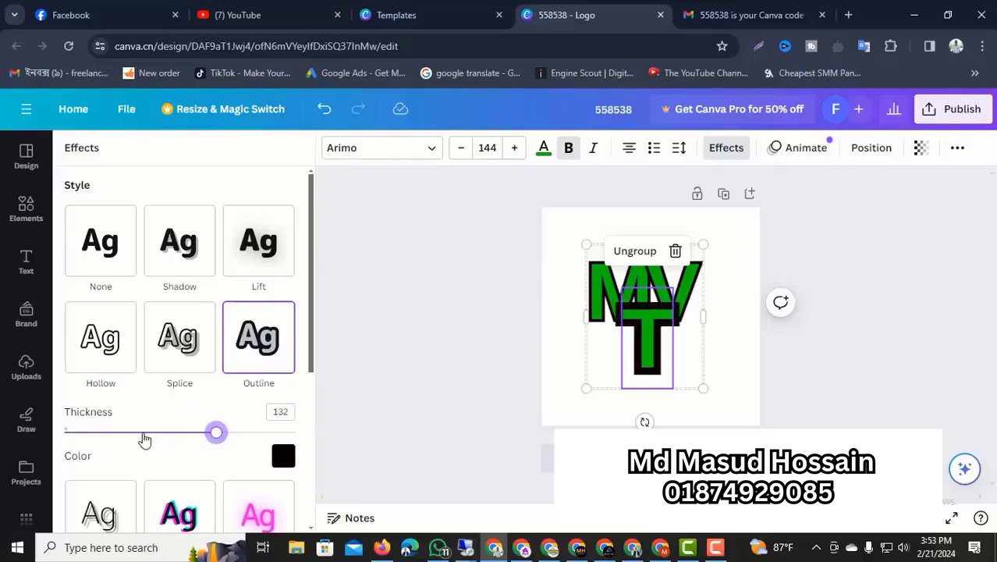
pyautogui.click(144, 434)
pyautogui.moveTo(136, 439); pyautogui.dragTo(117, 438)
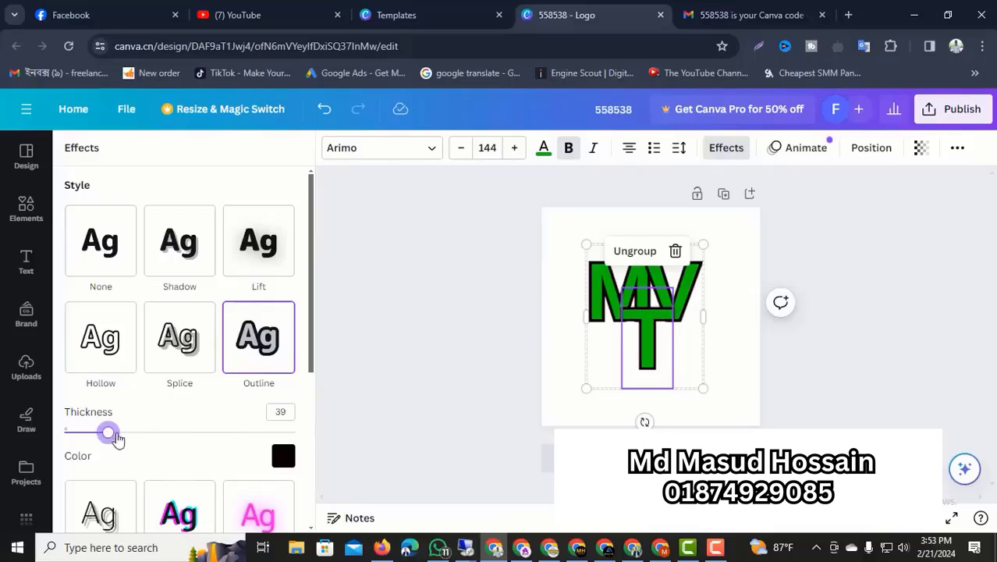
pyautogui.click(173, 435)
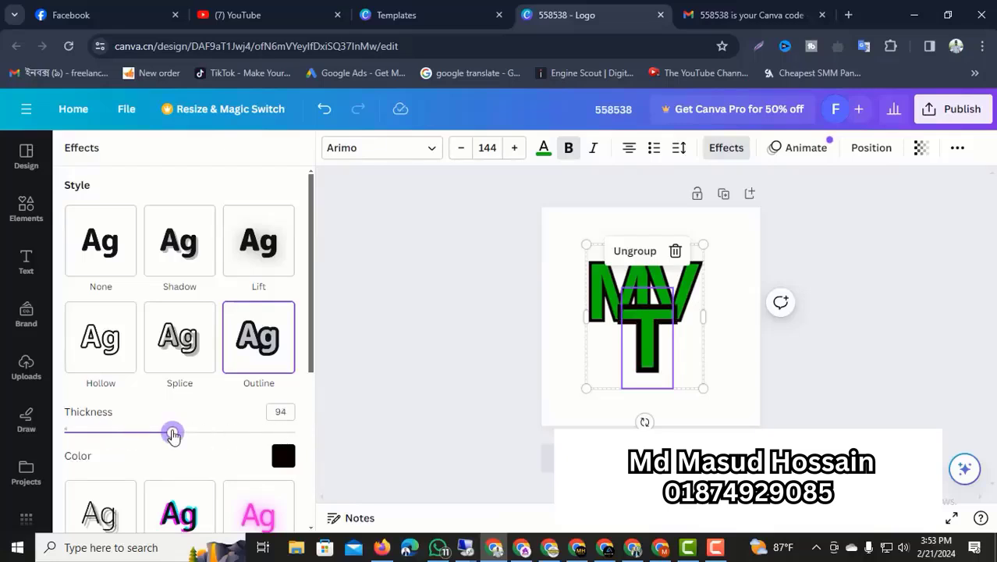
pyautogui.click(129, 436)
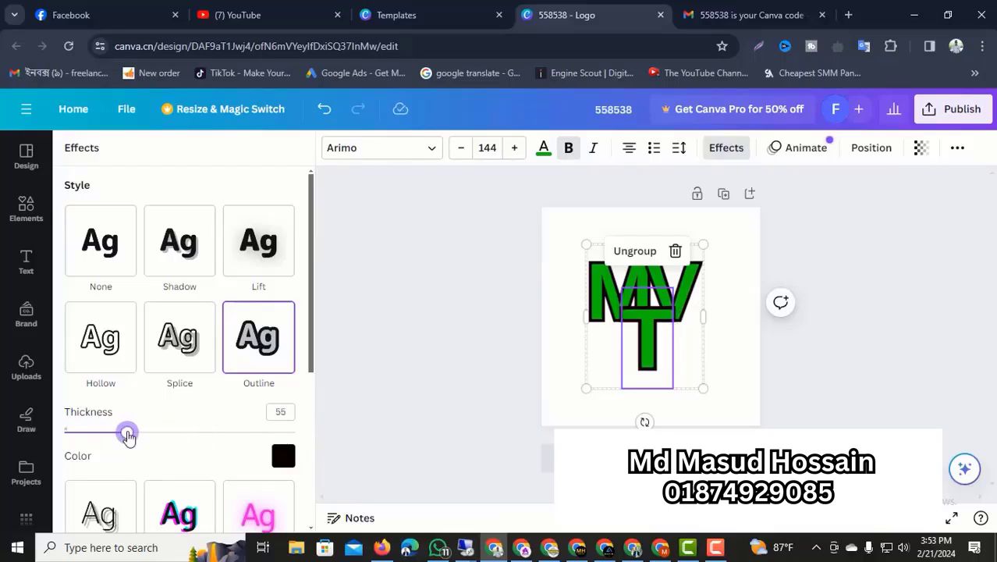
pyautogui.click(511, 378)
# Move the grouped monogram slightly right to centre it horizontally on the page
pyautogui.moveTo(642, 304)
pyautogui.mouseDown()
pyautogui.moveTo(658, 300)
pyautogui.moveTo(671, 318)
pyautogui.moveTo(652, 319)
pyautogui.moveTo(660, 302)
pyautogui.moveTo(647, 305)
pyautogui.mouseUp()
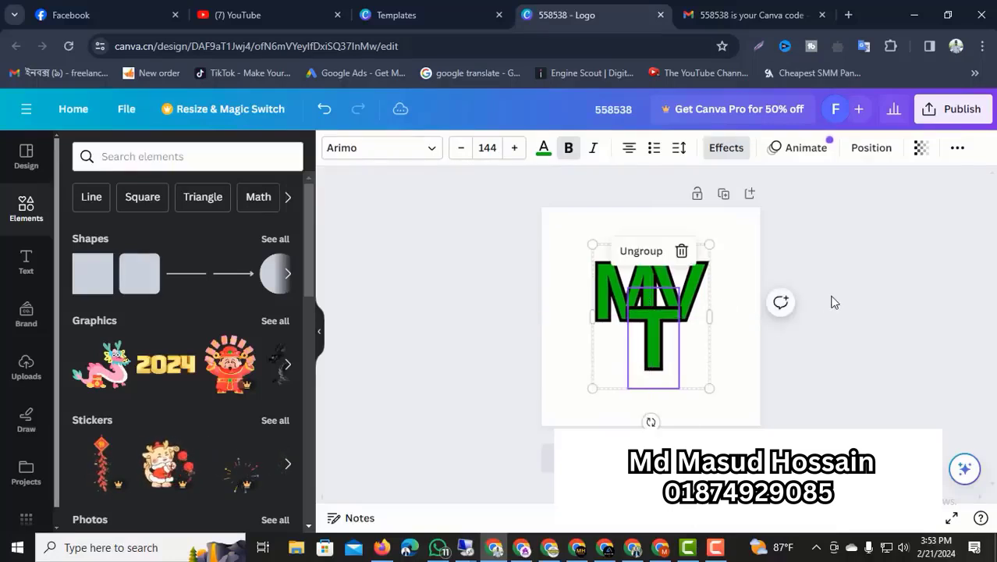
pyautogui.click(835, 301)
pyautogui.click(641, 254)
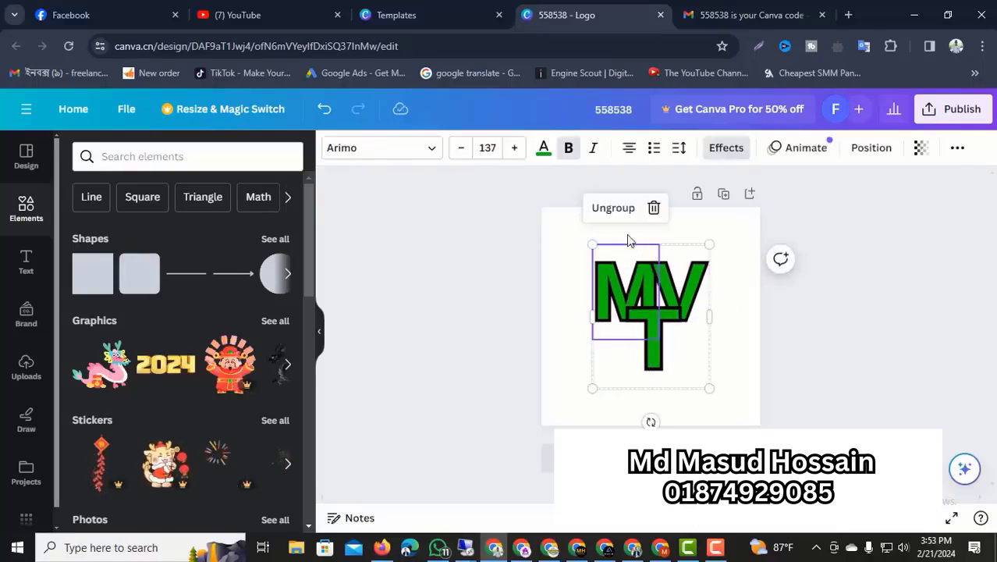
pyautogui.click(581, 223)
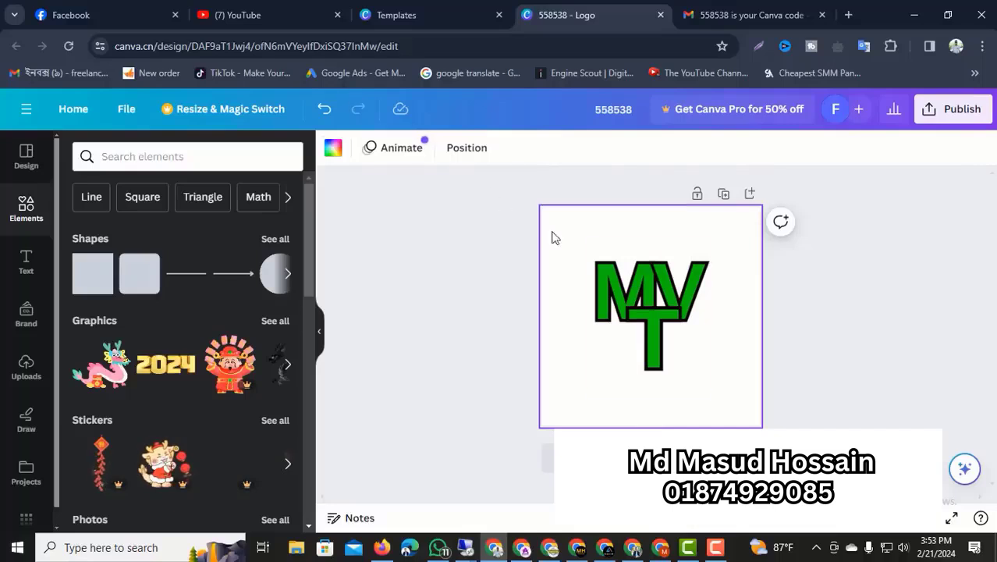
pyautogui.click(872, 268)
# Download the monogram design as a JPG file
pyautogui.click(956, 109)
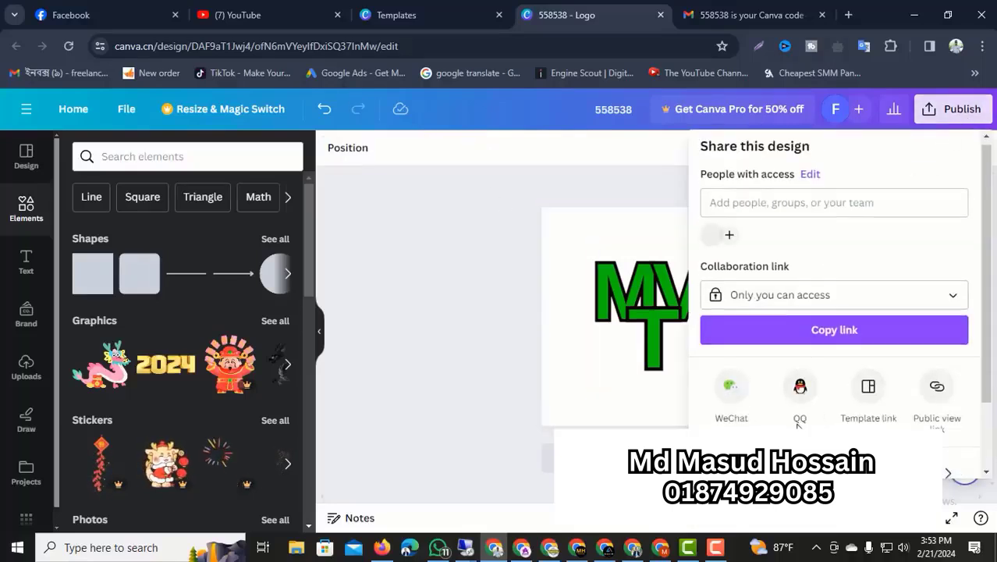
pyautogui.scroll(-2, 800, 402)
pyautogui.click(772, 387)
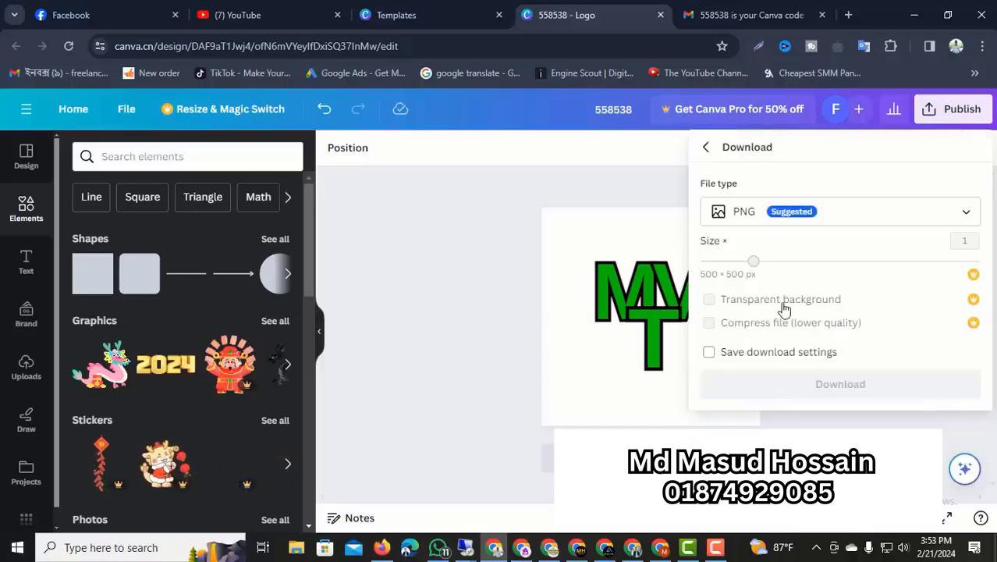
pyautogui.click(933, 215)
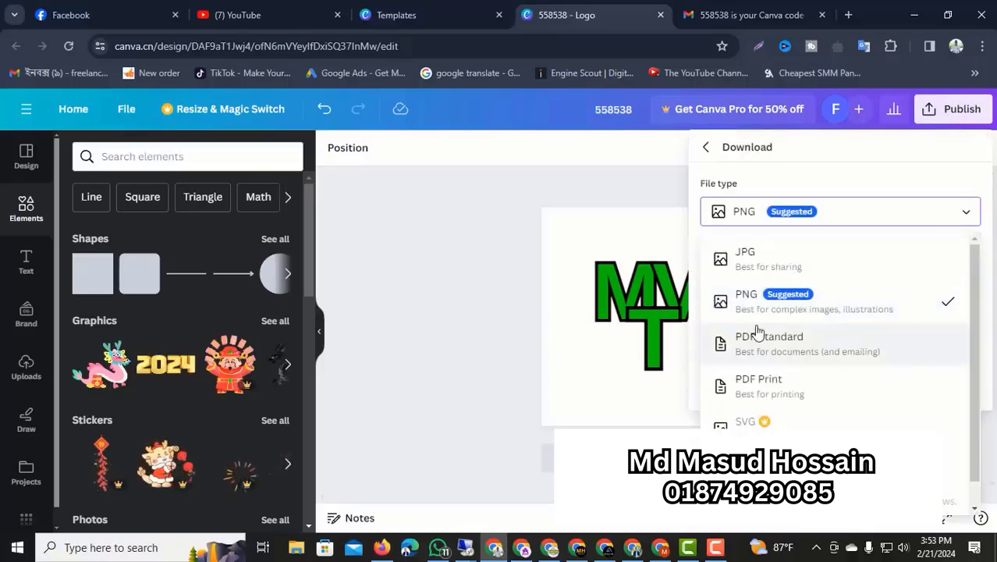
pyautogui.click(872, 293)
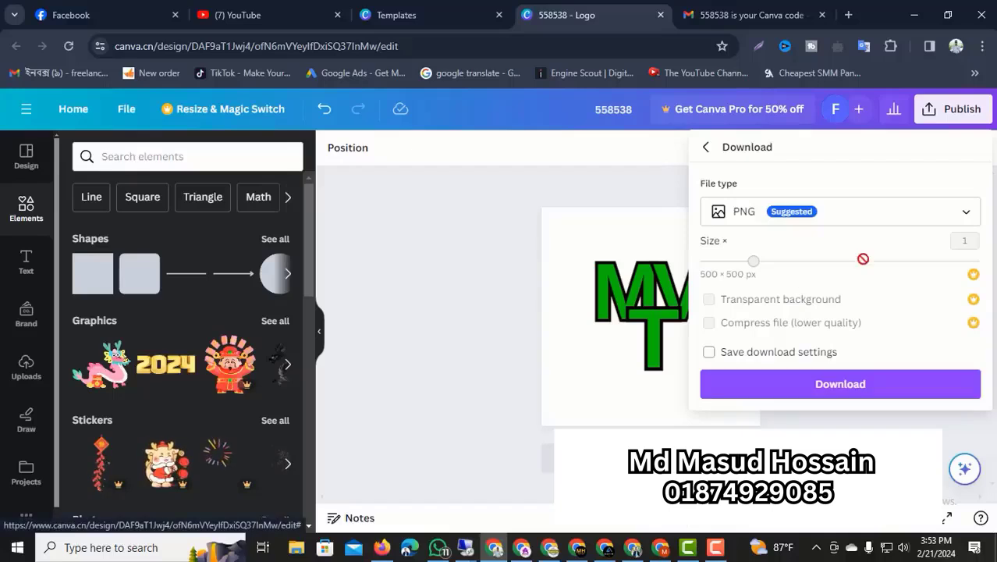
pyautogui.click(962, 217)
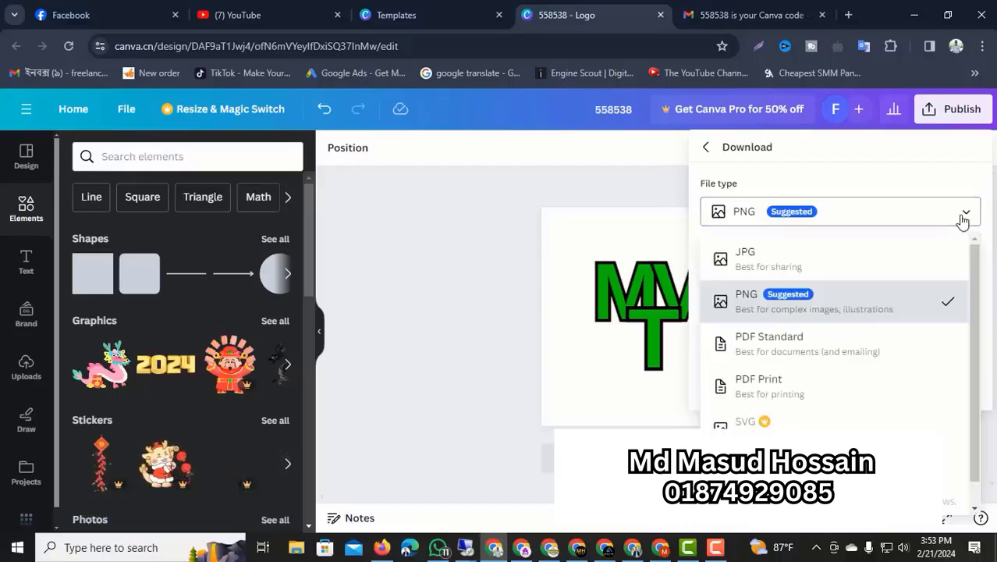
pyautogui.click(746, 262)
pyautogui.click(786, 394)
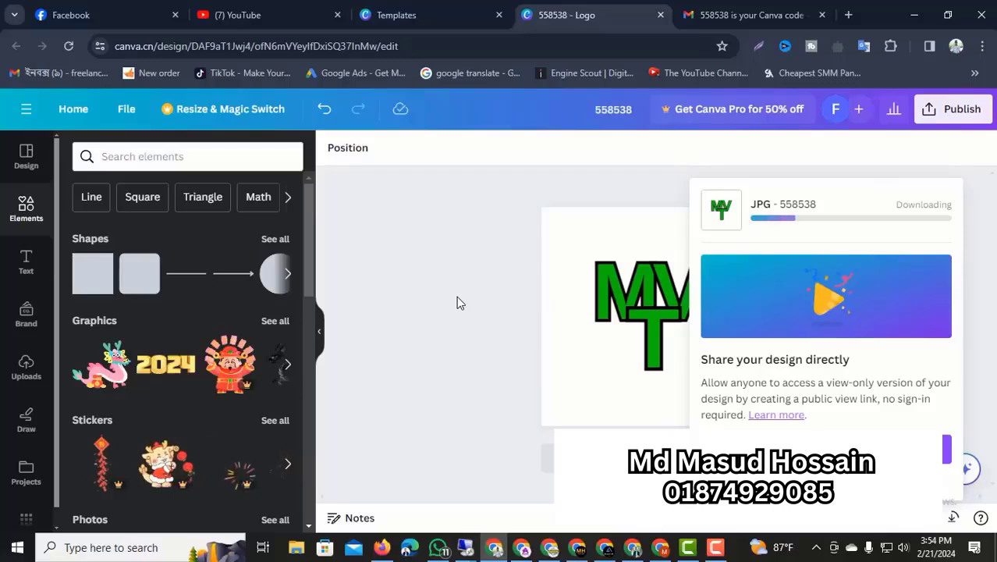
# Dismiss the finished download notice in the design editor and check the browser's recent downloads
pyautogui.click(632, 548)
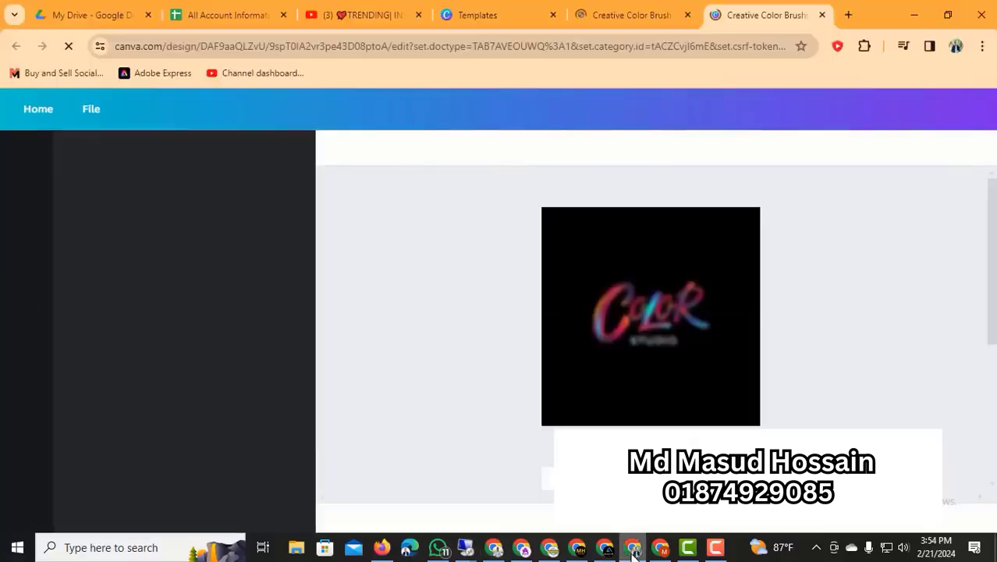
pyautogui.click(633, 550)
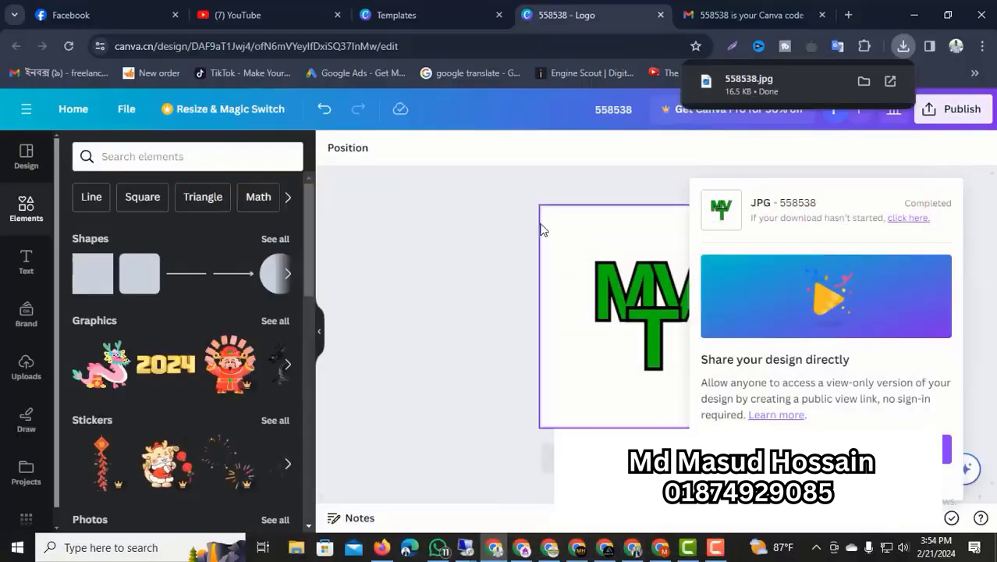
pyautogui.click(570, 229)
pyautogui.click(874, 238)
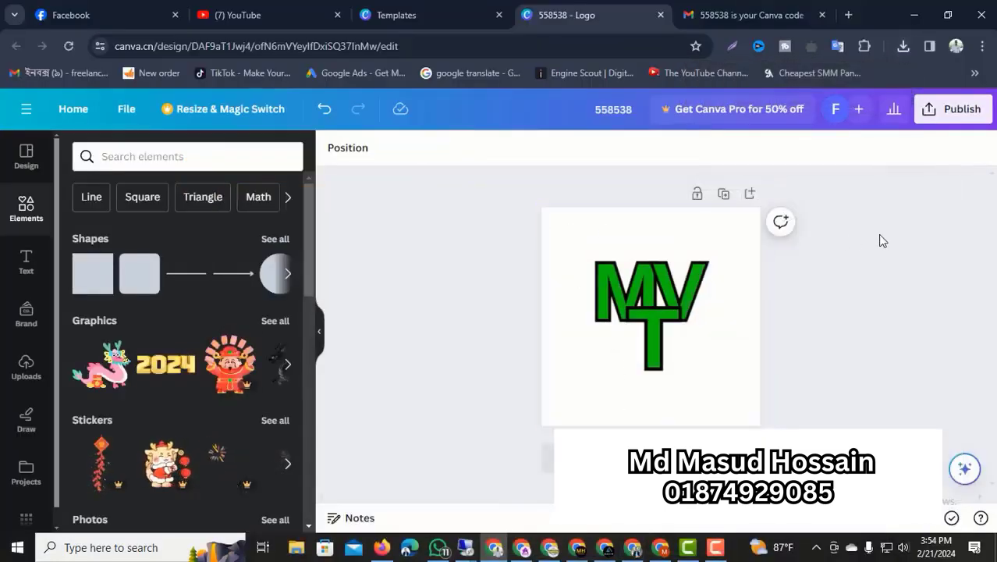
pyautogui.click(902, 47)
pyautogui.click(885, 312)
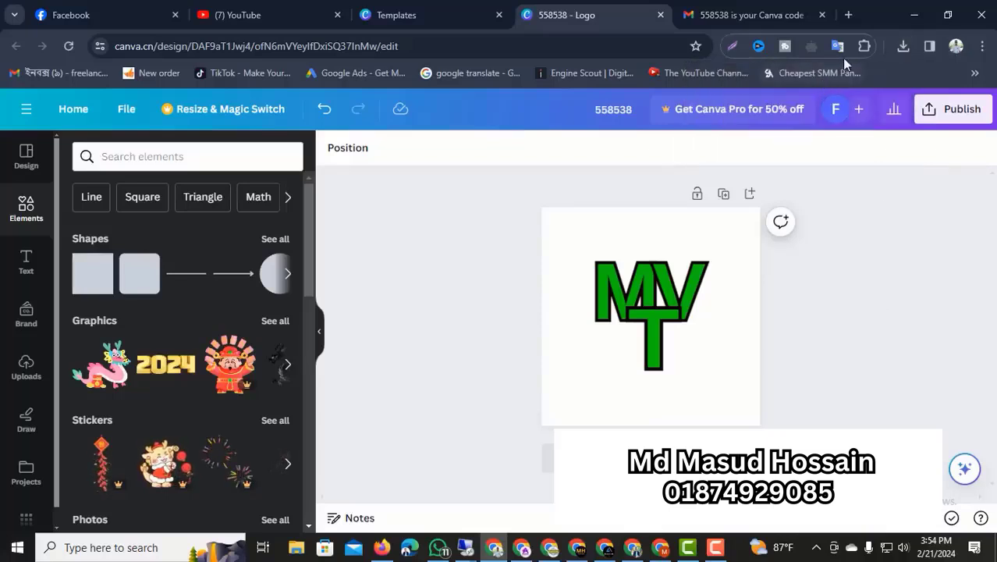
pyautogui.click(902, 47)
pyautogui.click(902, 48)
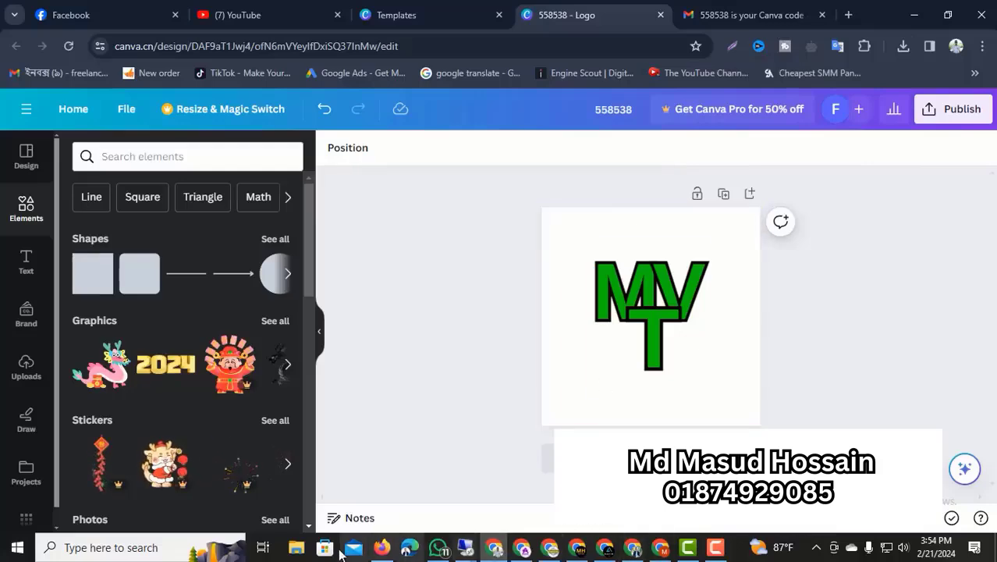
# Switch to File Explorer, open the newly downloaded JPG logo from the Downloads folder to view it, and close the image
pyautogui.click(301, 548)
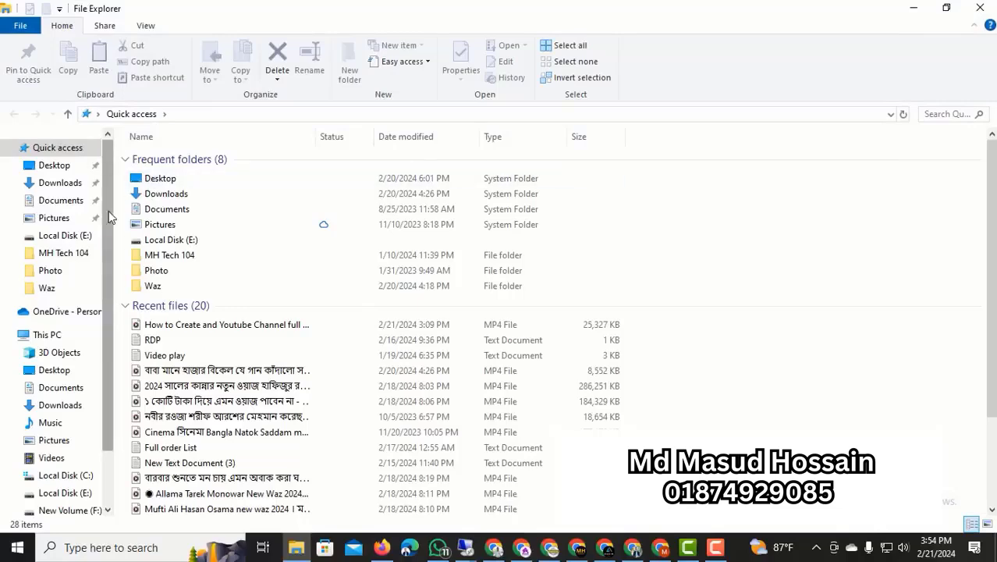
pyautogui.click(54, 165)
pyautogui.click(49, 184)
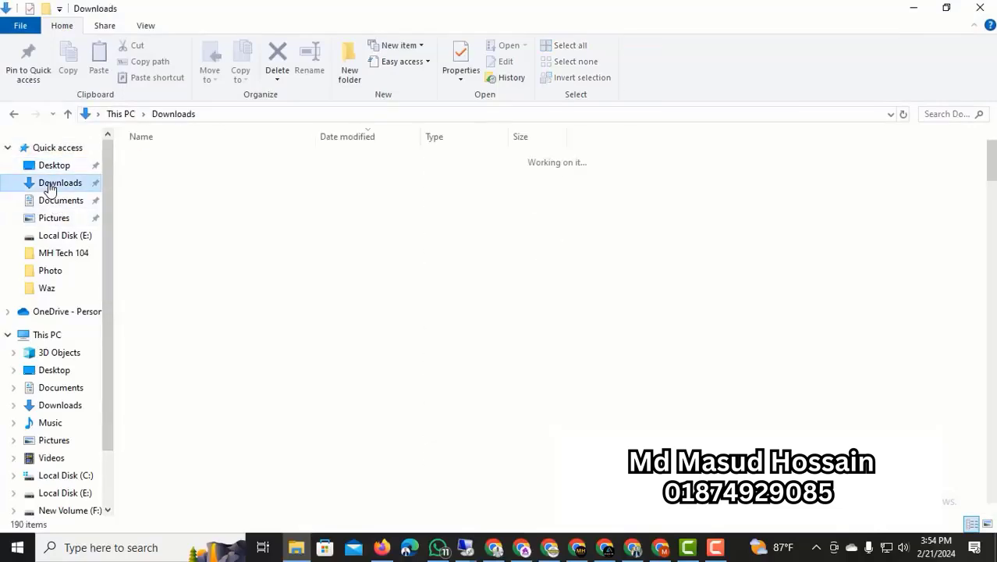
pyautogui.click(211, 183)
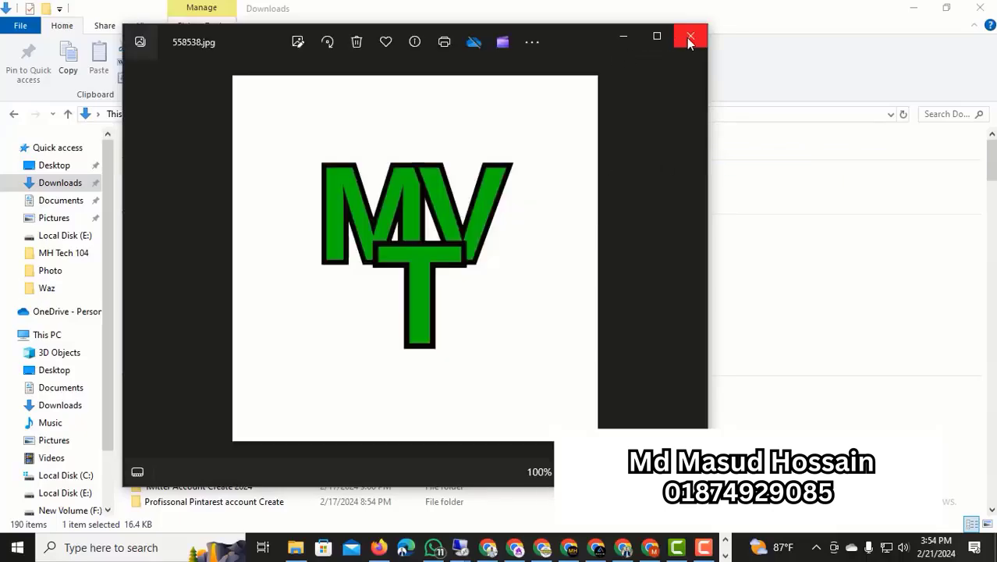
pyautogui.click(690, 38)
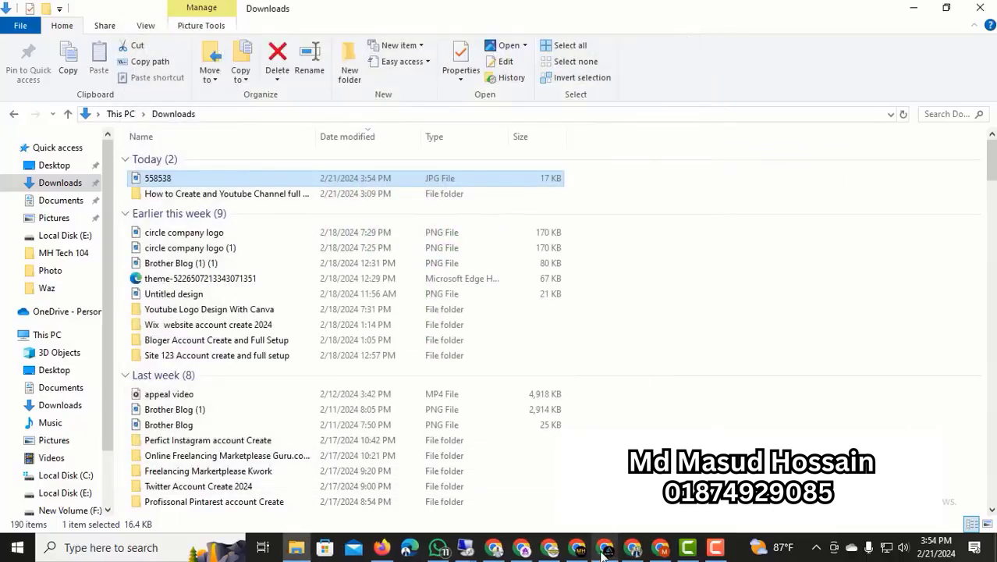
# Switch to the browser window with YouTube Studio and open the Branding settings of the channel customisation
pyautogui.click(632, 549)
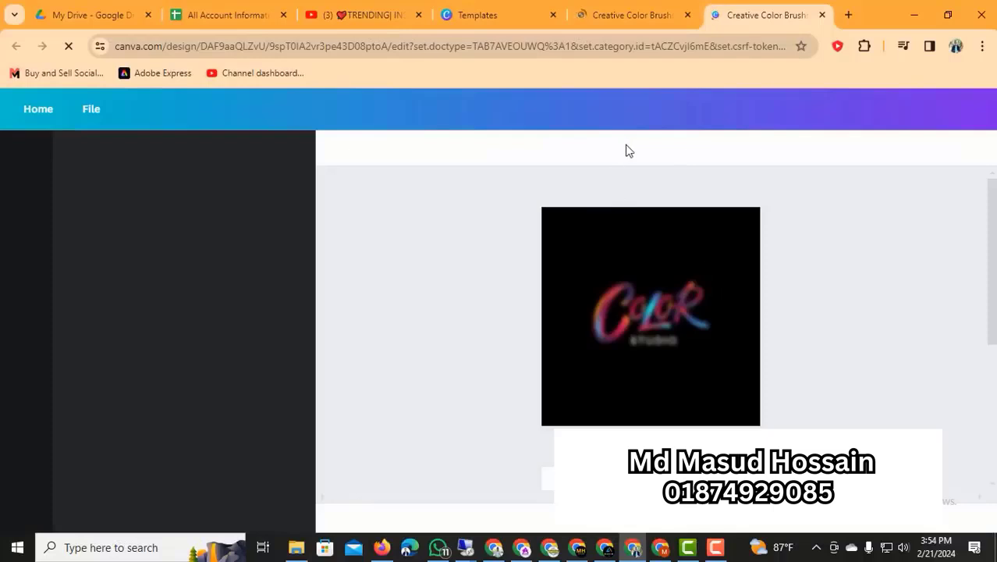
pyautogui.click(522, 549)
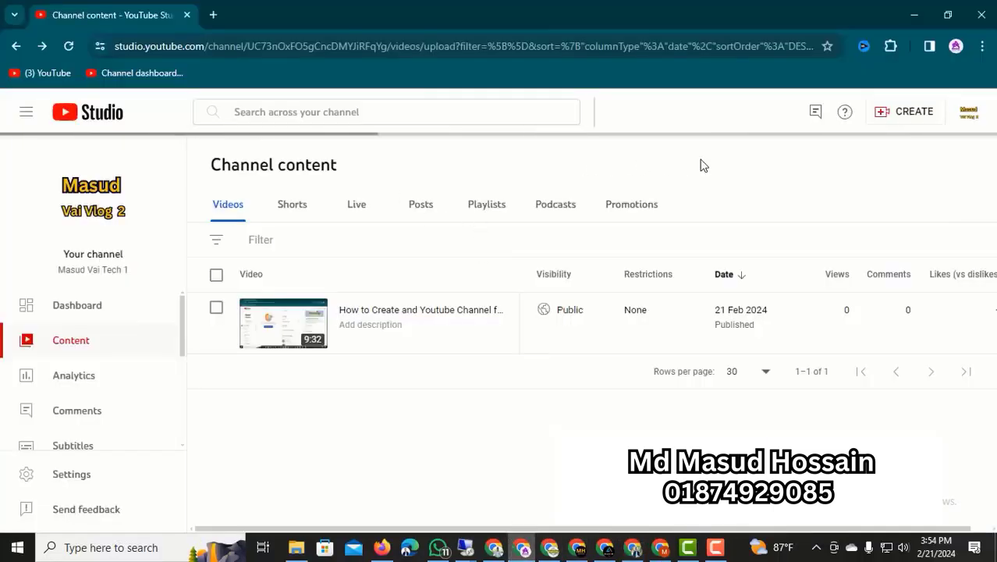
pyautogui.scroll(-3, 89, 426)
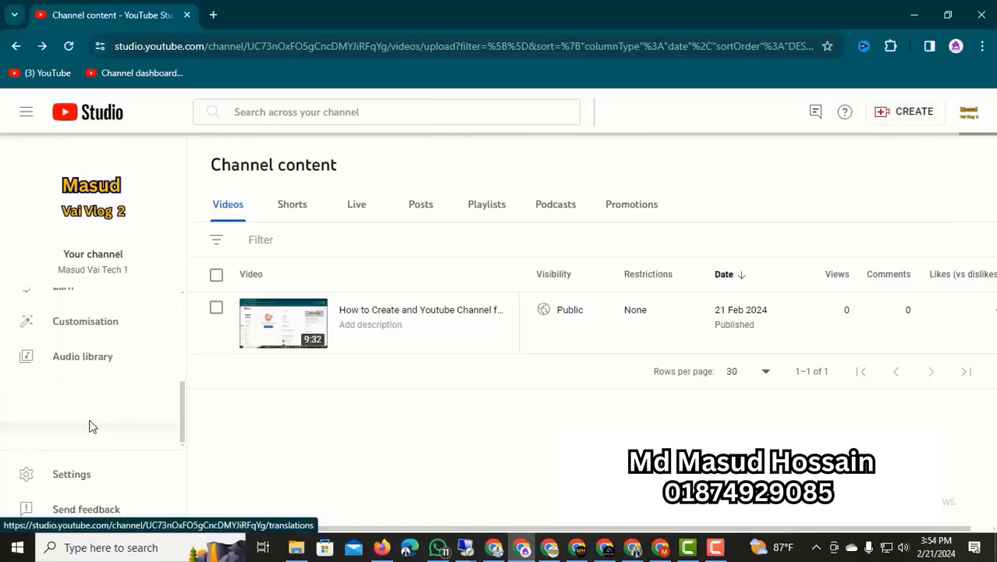
pyautogui.click(64, 327)
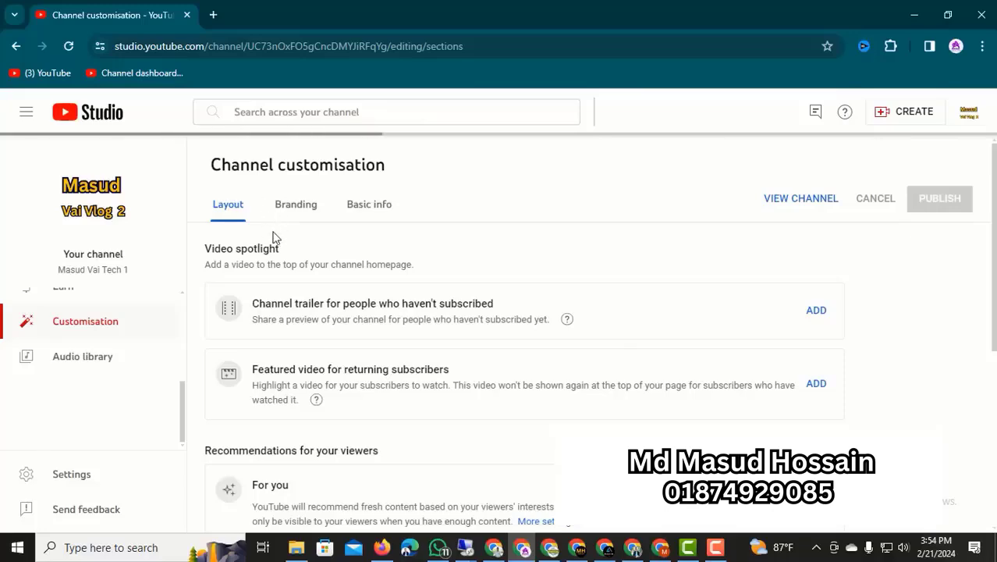
pyautogui.click(363, 206)
pyautogui.click(296, 209)
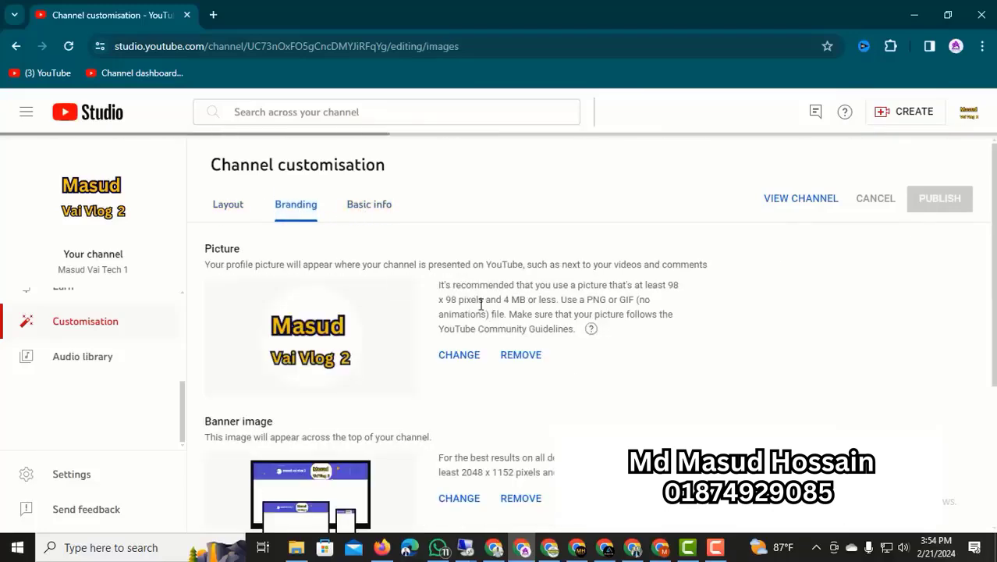
pyautogui.scroll(-2, 491, 311)
pyautogui.scroll(1, 490, 311)
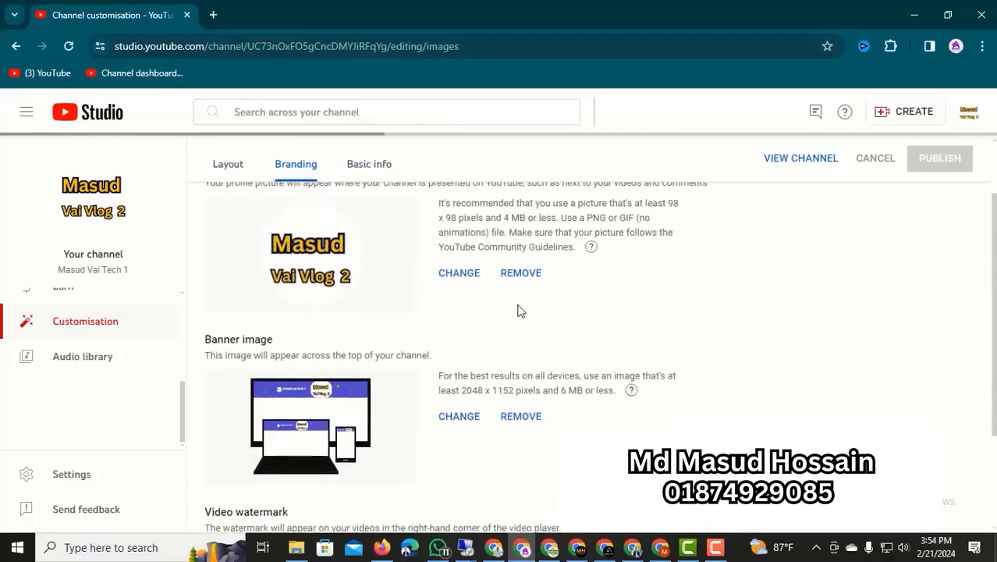
# Choose the downloaded MVT logo JPG from the Downloads folder as the channel's new profile picture
pyautogui.click(460, 282)
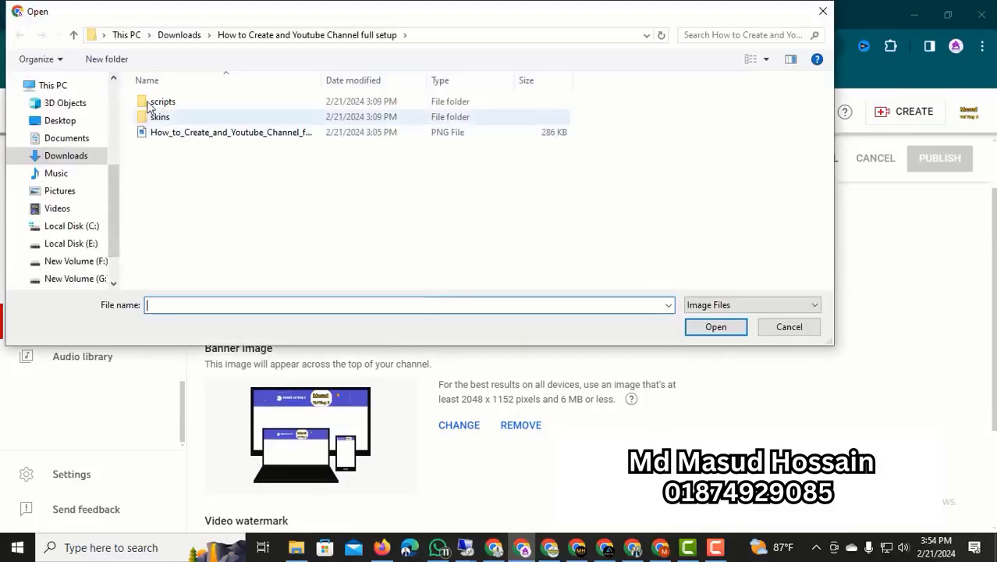
pyautogui.click(62, 157)
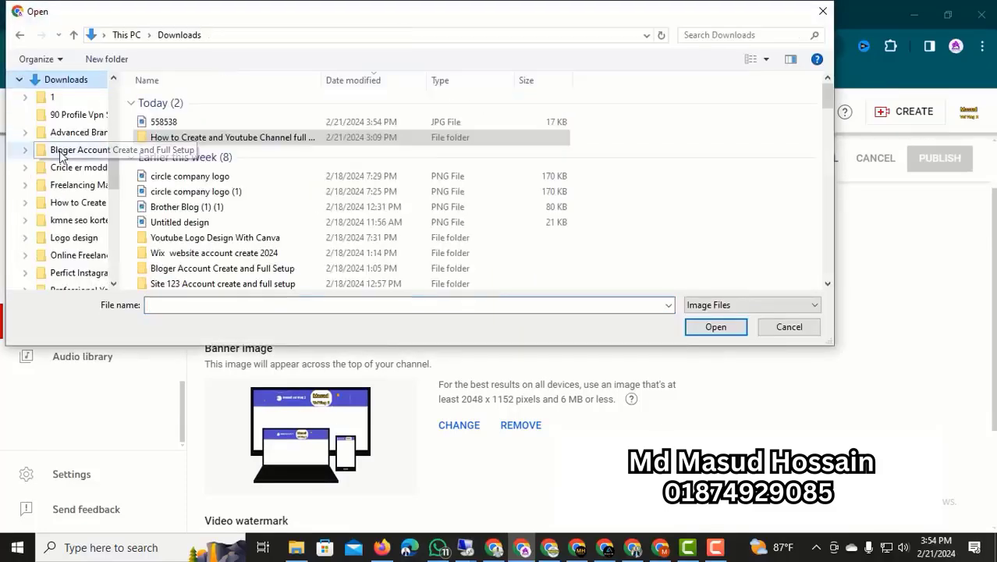
pyautogui.click(180, 122)
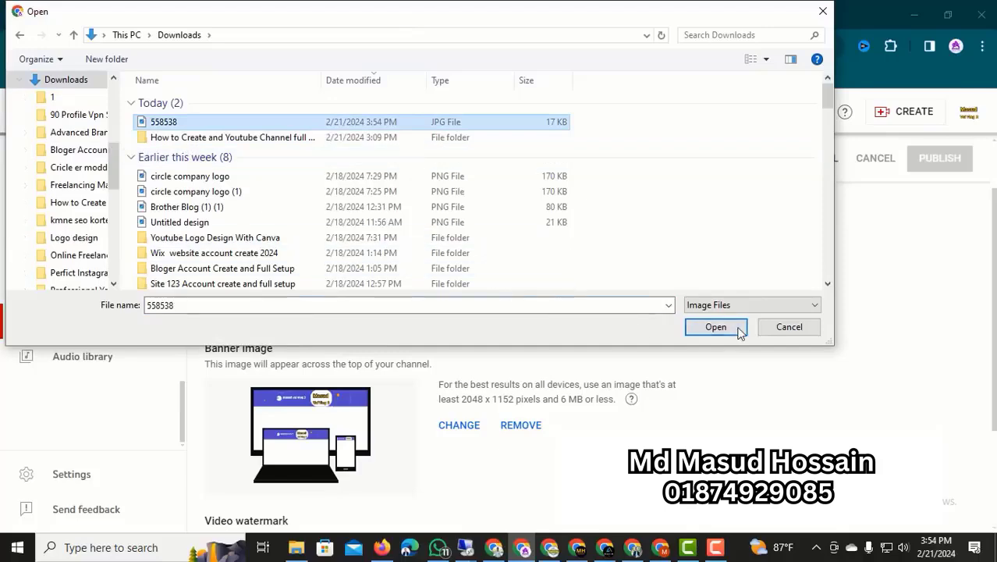
pyautogui.click(713, 328)
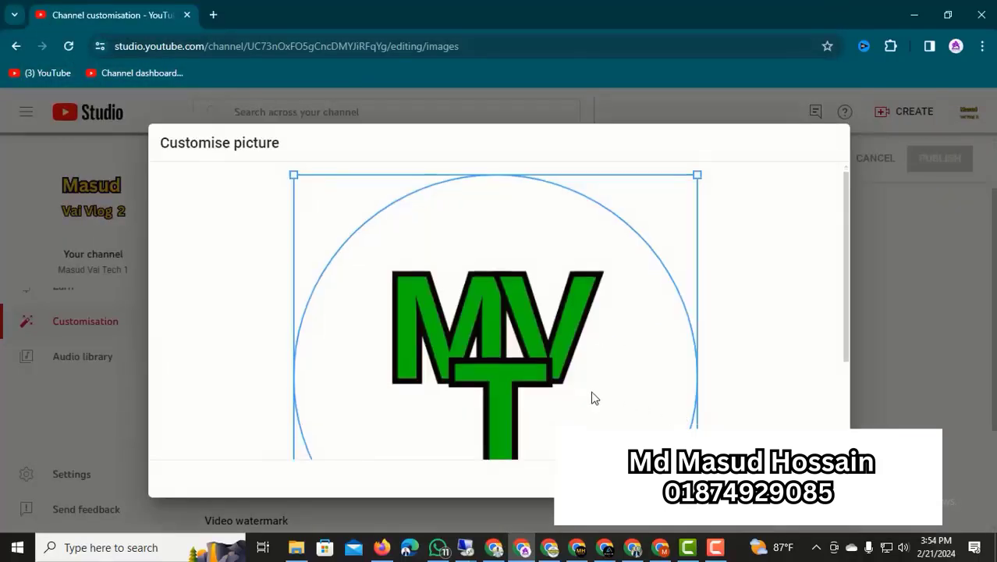
# Shrink the profile picture's circular crop, centre it around the MVT monogram, and accept the cropped picture
pyautogui.scroll(-2, 593, 397)
pyautogui.scroll(2, 593, 396)
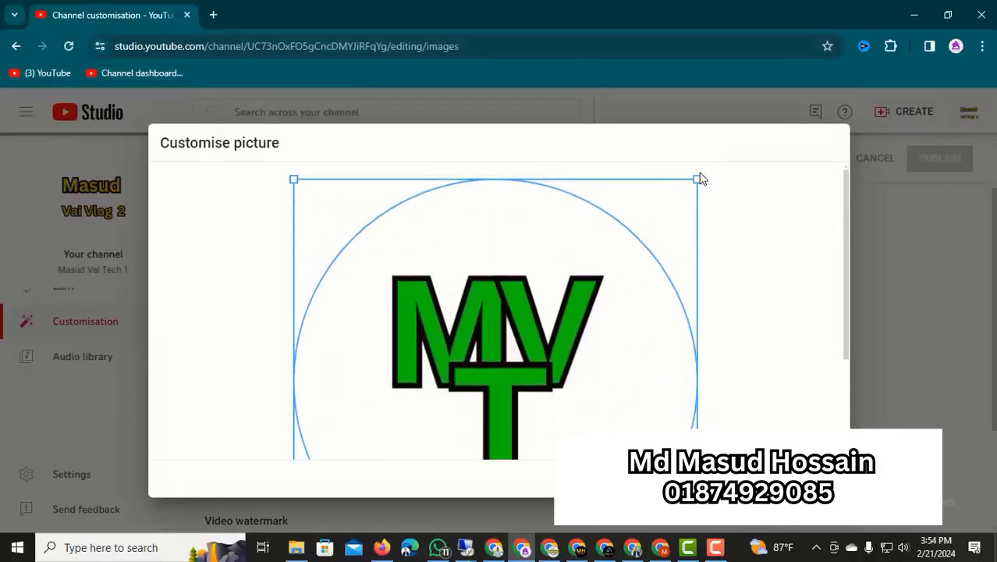
pyautogui.moveTo(700, 178); pyautogui.dragTo(662, 217)
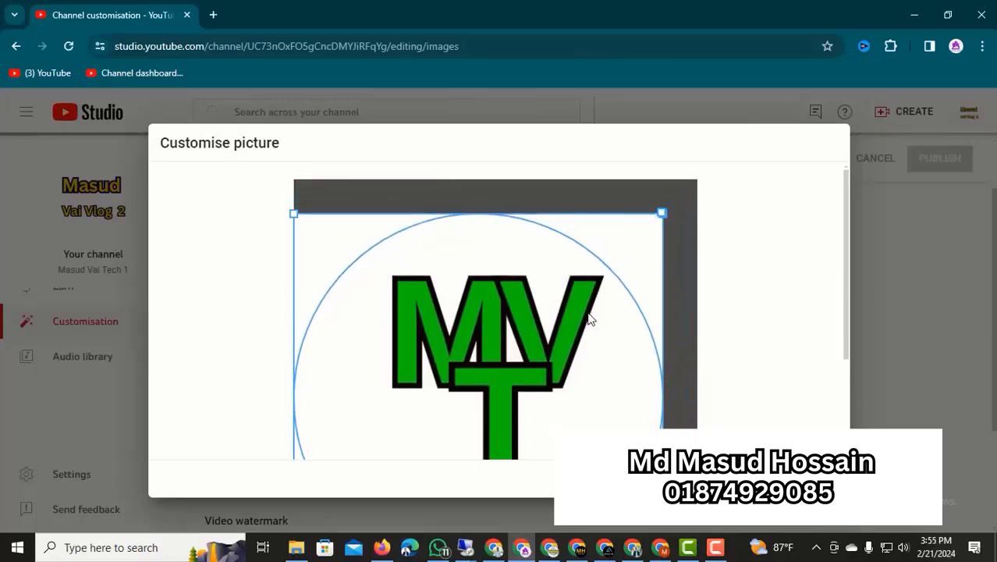
pyautogui.moveTo(590, 319); pyautogui.dragTo(609, 284)
pyautogui.scroll(-2, 617, 289)
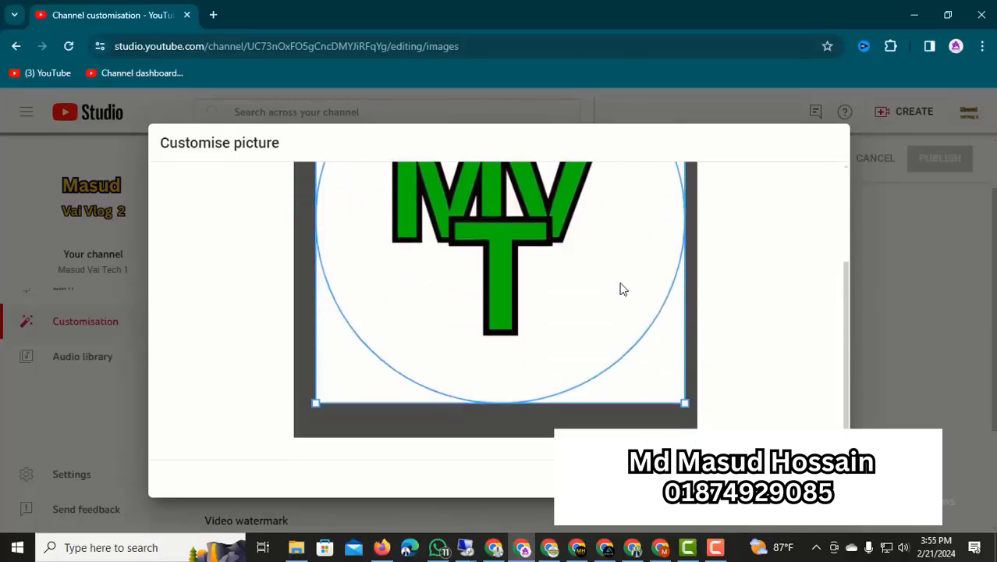
pyautogui.moveTo(685, 407); pyautogui.dragTo(657, 375)
pyautogui.scroll(2, 711, 365)
pyautogui.moveTo(599, 342)
pyautogui.mouseDown()
pyautogui.moveTo(628, 356)
pyautogui.moveTo(611, 345)
pyautogui.mouseUp()
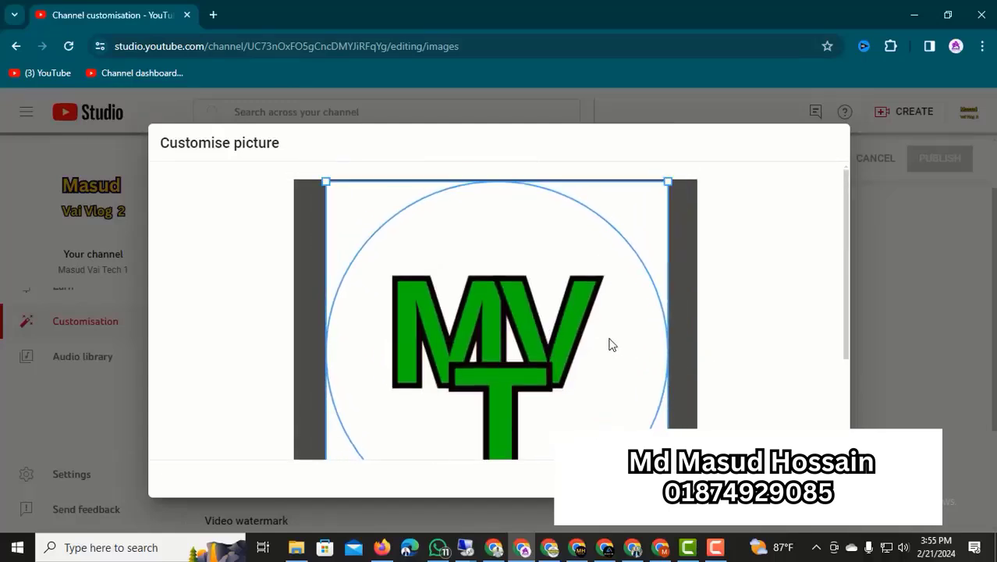
pyautogui.scroll(-2, 710, 342)
pyautogui.scroll(1, 710, 343)
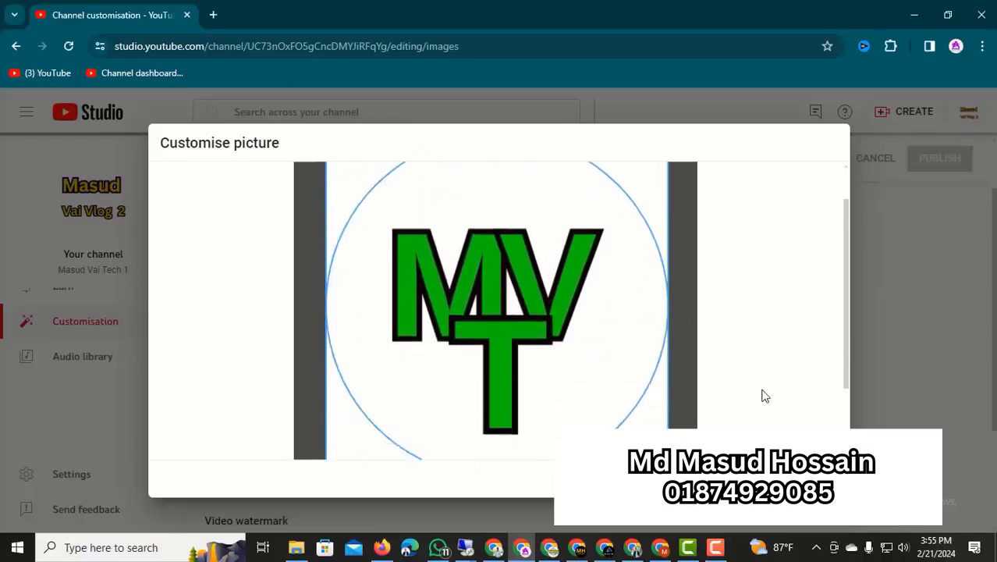
pyautogui.scroll(-1, 763, 396)
pyautogui.click(823, 478)
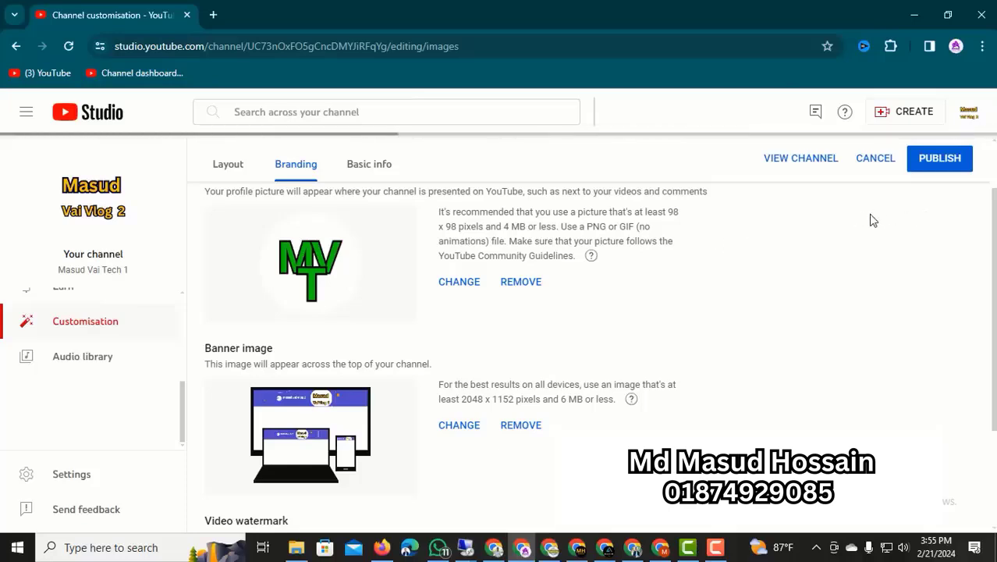
pyautogui.scroll(-2, 490, 256)
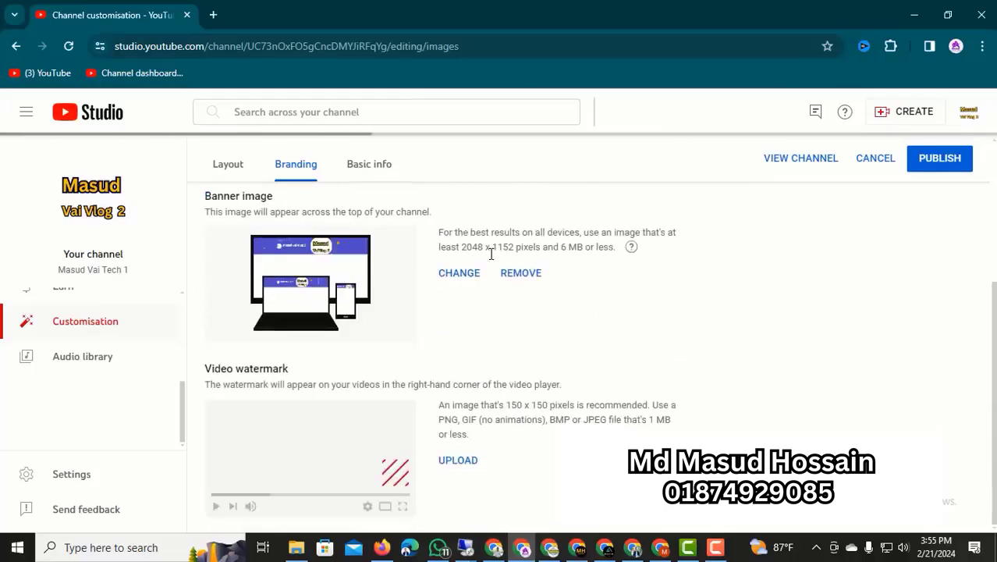
pyautogui.scroll(4, 492, 258)
pyautogui.scroll(-2, 500, 260)
pyautogui.scroll(2, 508, 257)
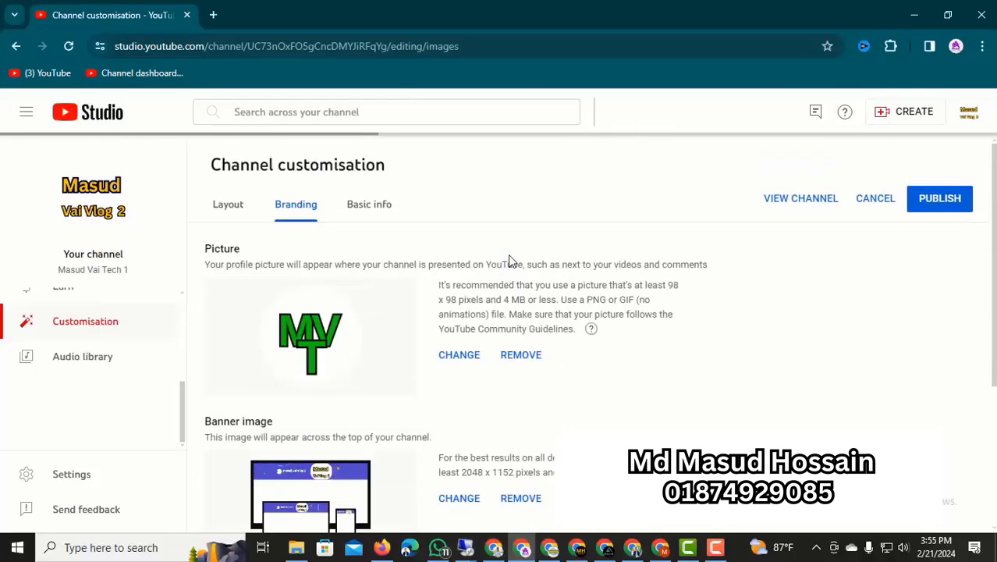
pyautogui.scroll(-2, 563, 311)
pyautogui.scroll(2, 681, 319)
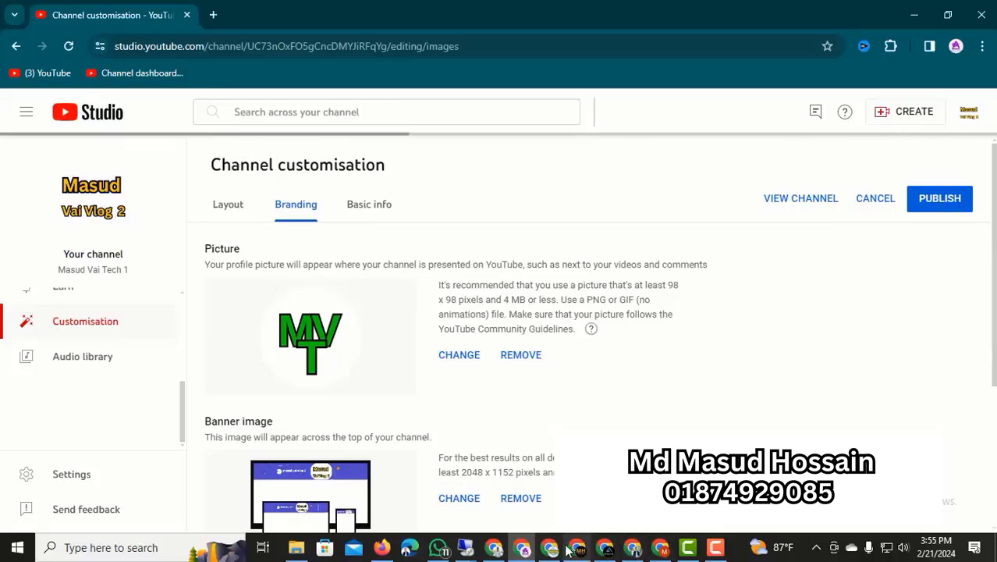
pyautogui.click(716, 547)
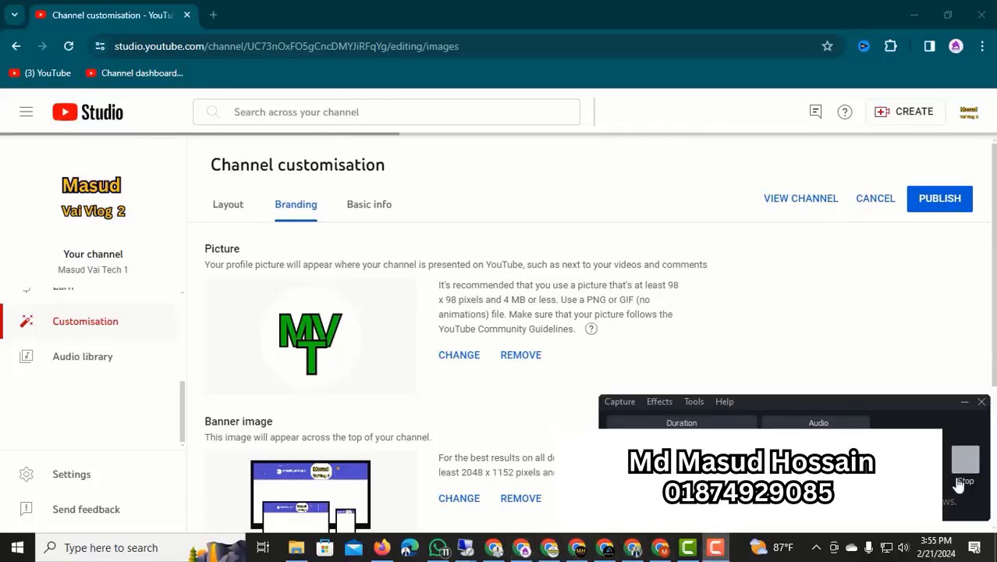